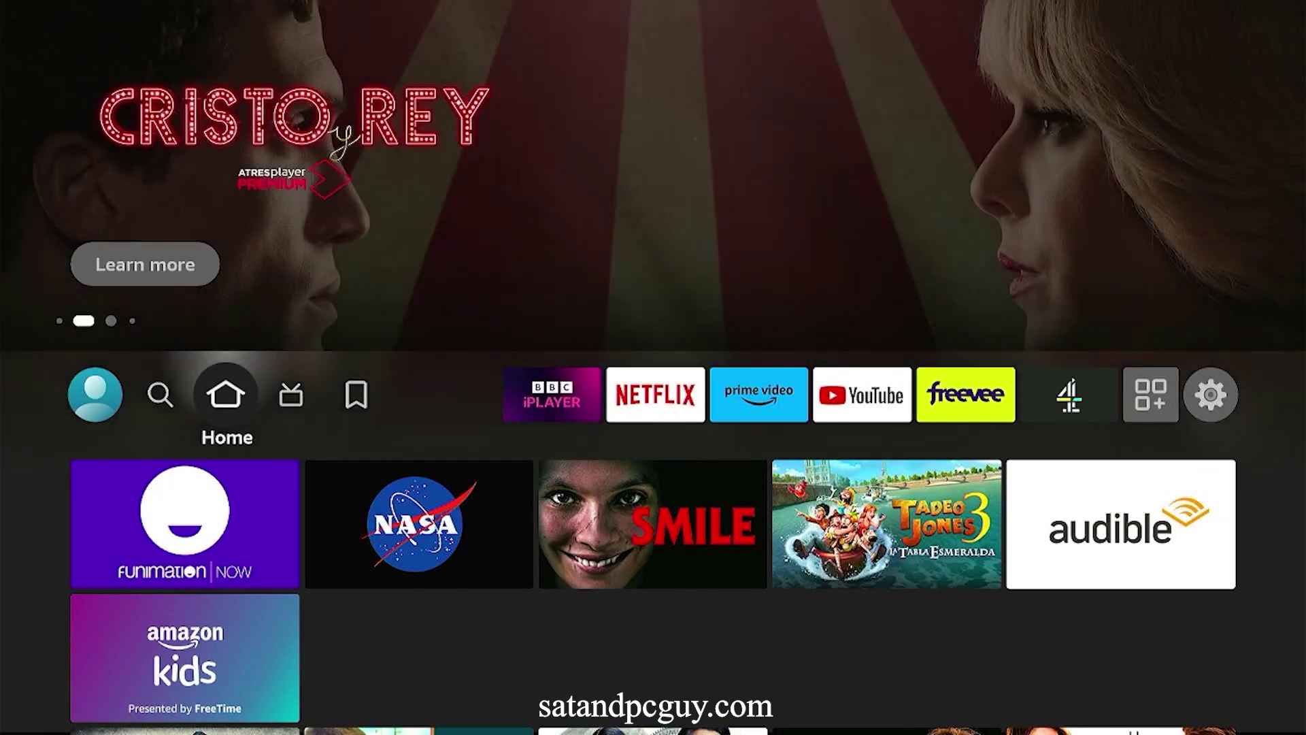
Search Fire TV for Downloader by spelling 'Do' and choosing the Downloader suggestion
key("Left")
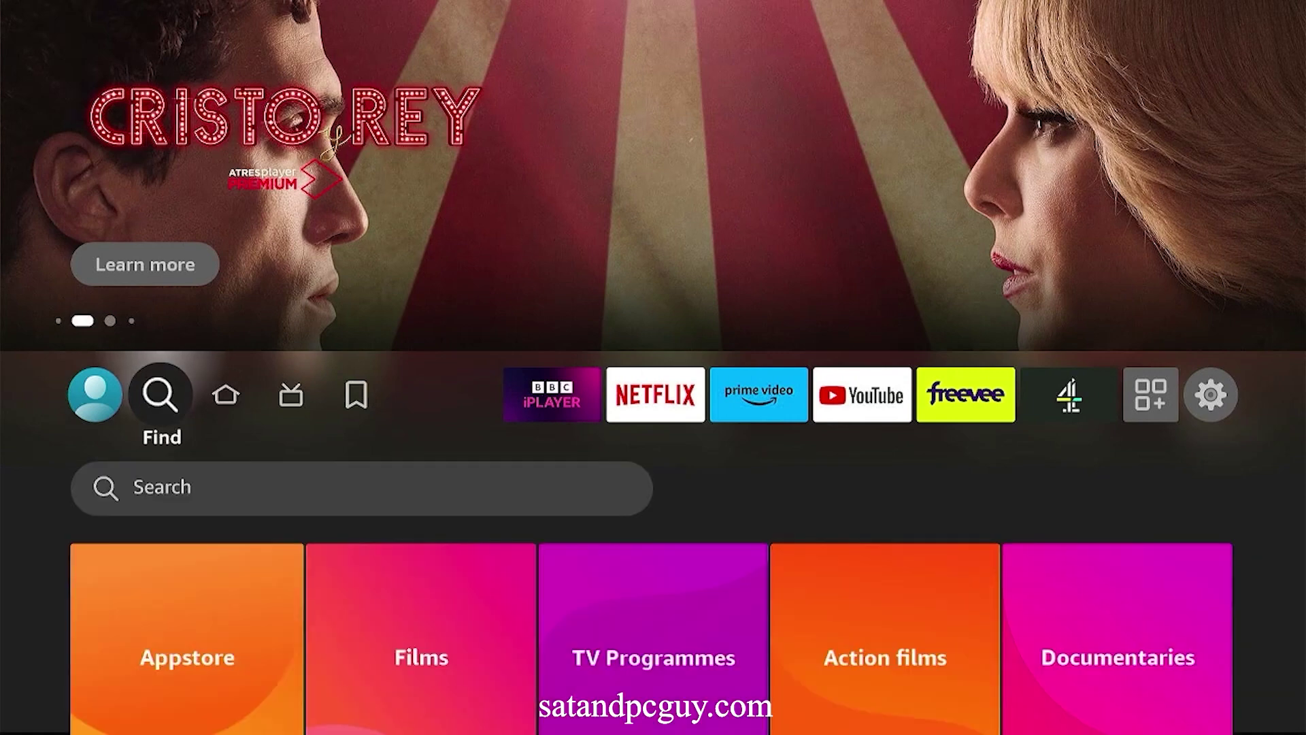
key("Down")
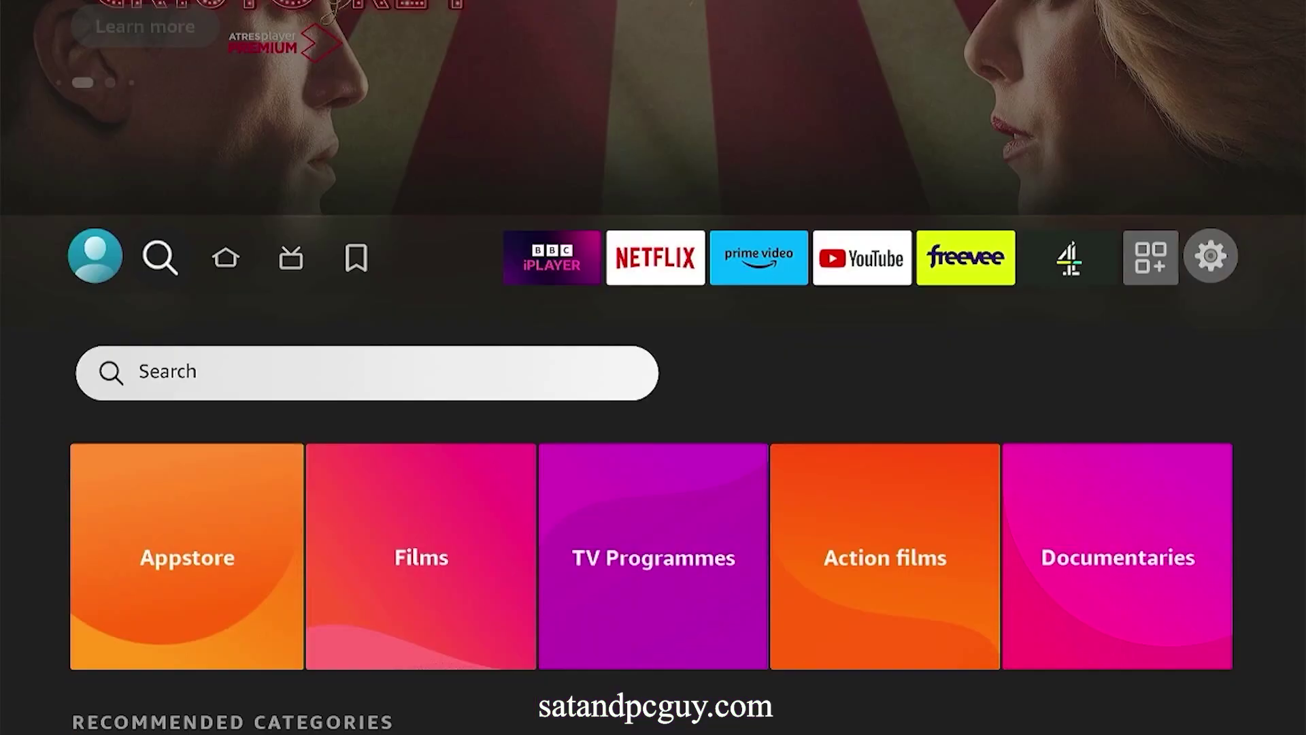
key("Return")
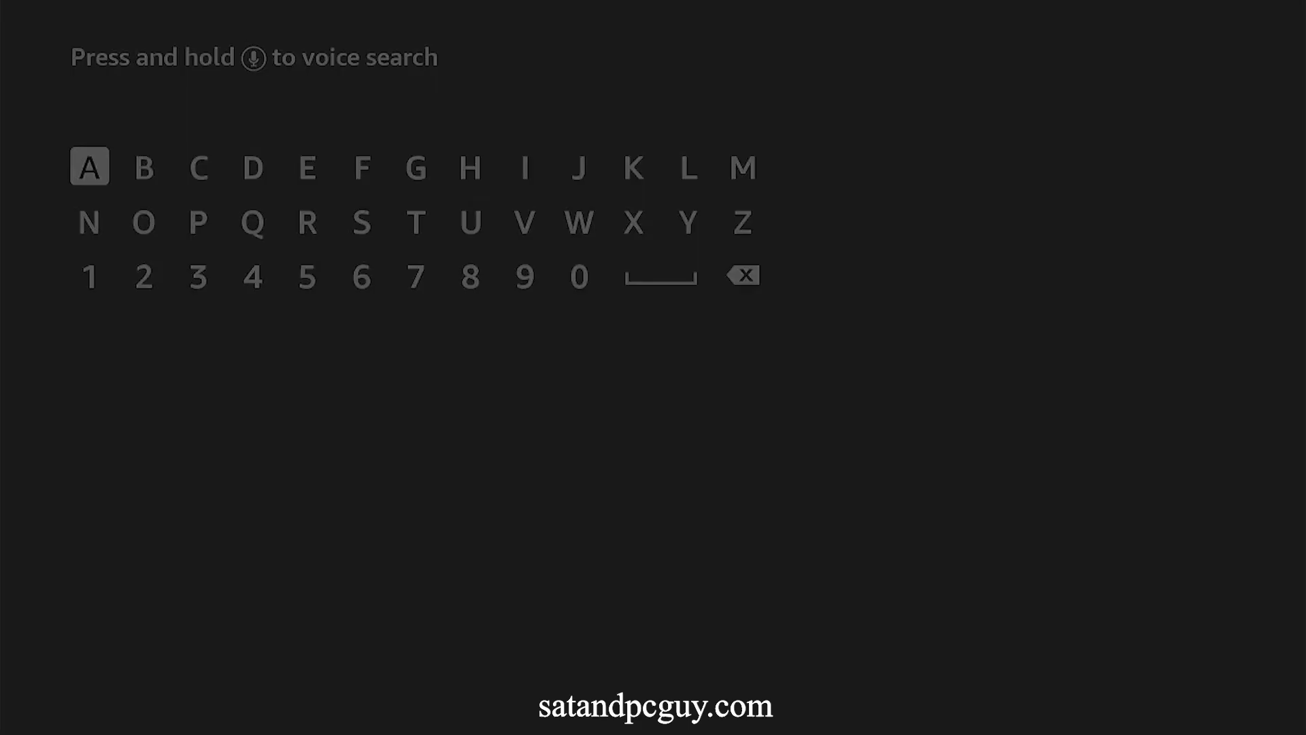
key("Right")
key("Right")
key("Right")
key("Return")
key("Down")
key("Left")
key("Left")
key("Return")
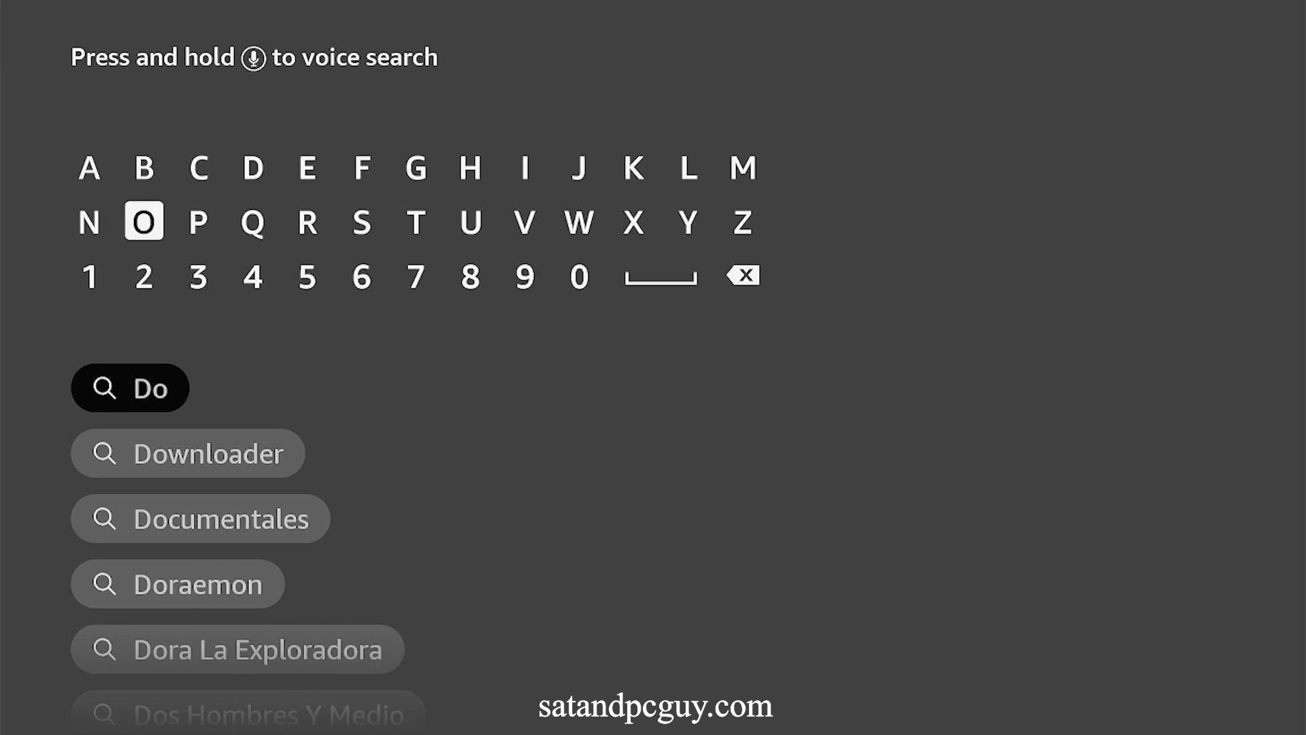
key("Down")
key("Down")
key("Down")
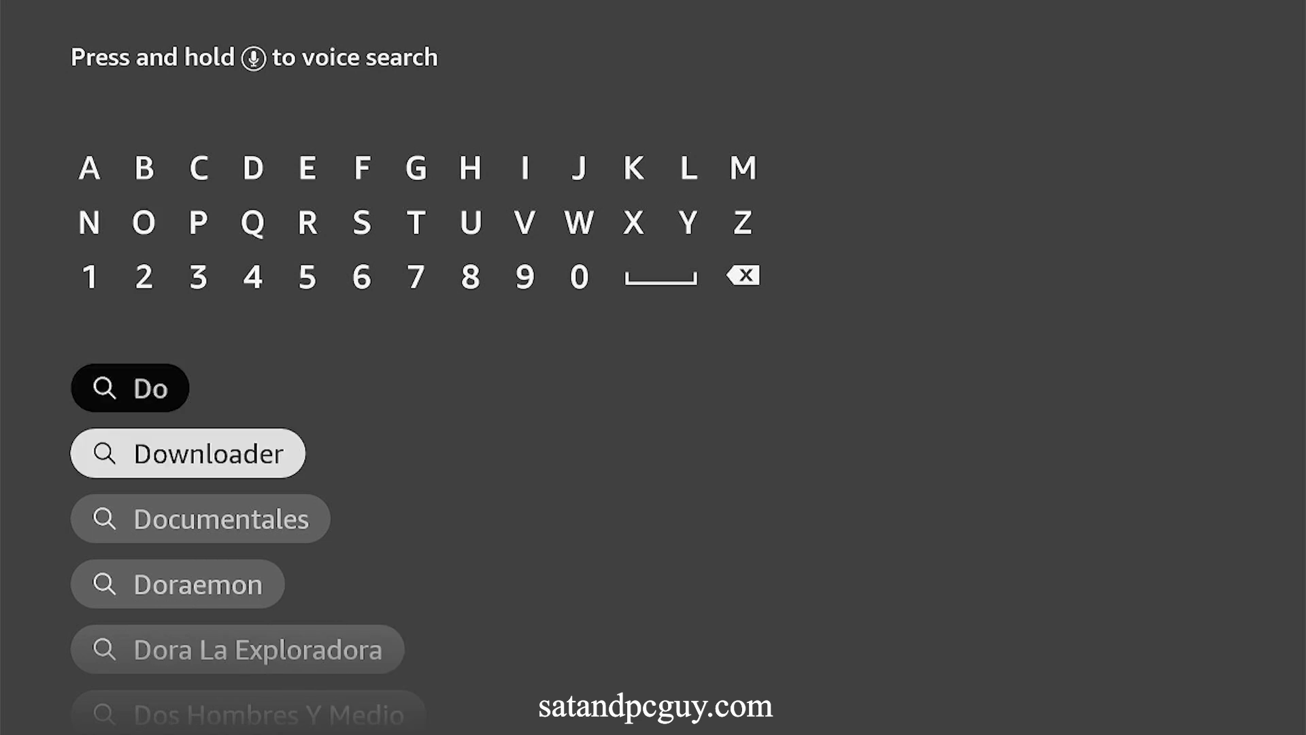
key("Return")
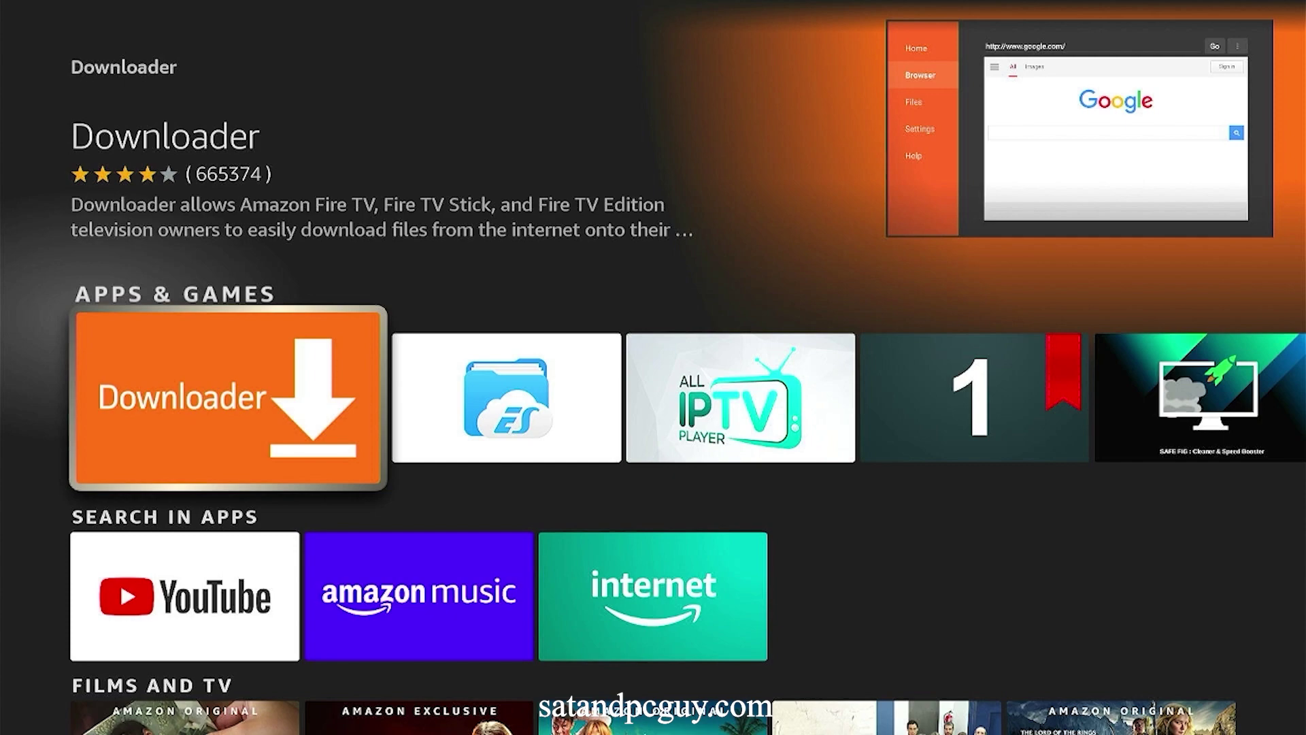
Download and install Downloader from its details page, launch it, and answer the file-access prompt
key("Return")
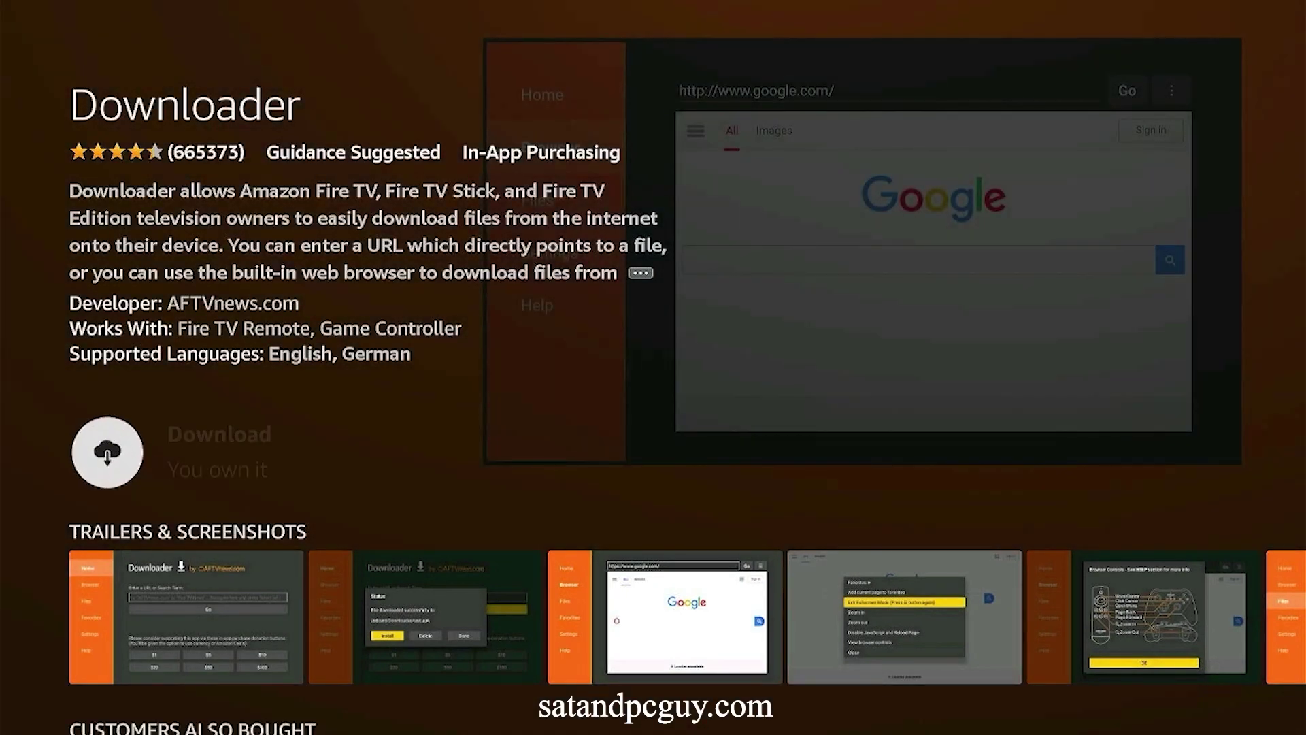
key("Return")
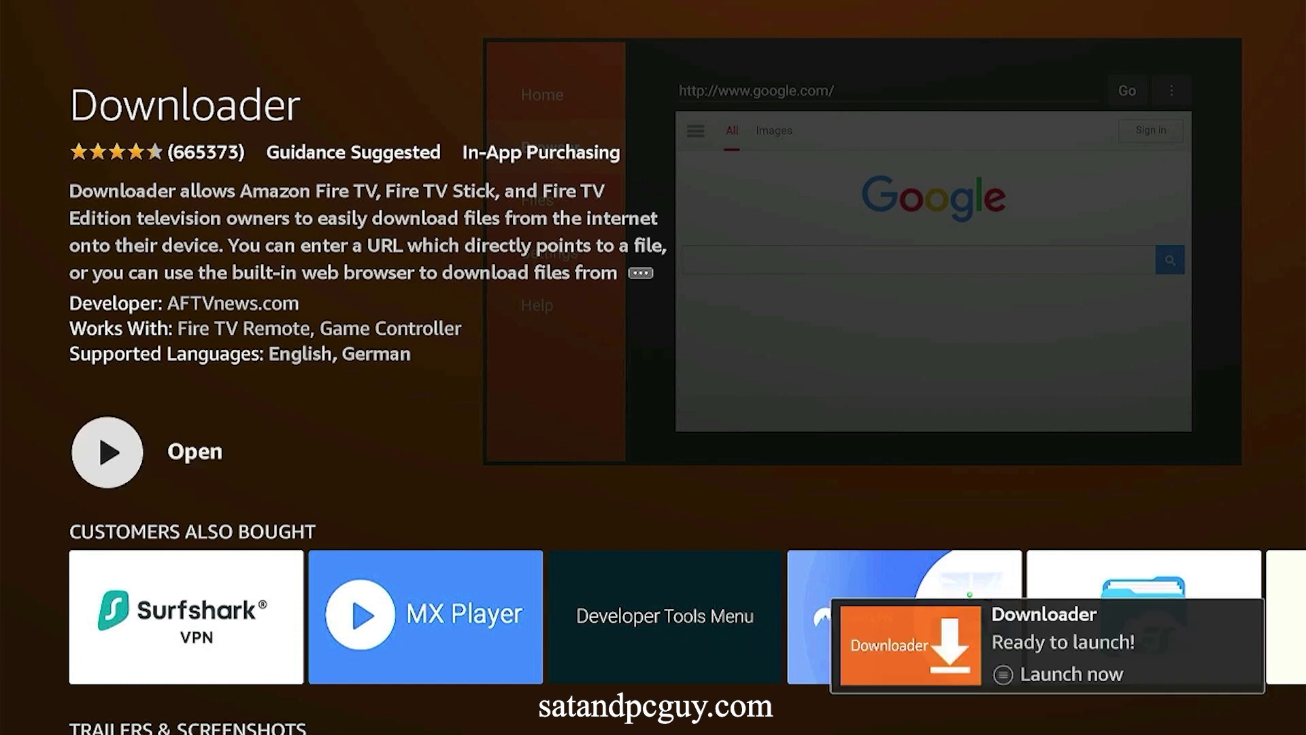
key("Return")
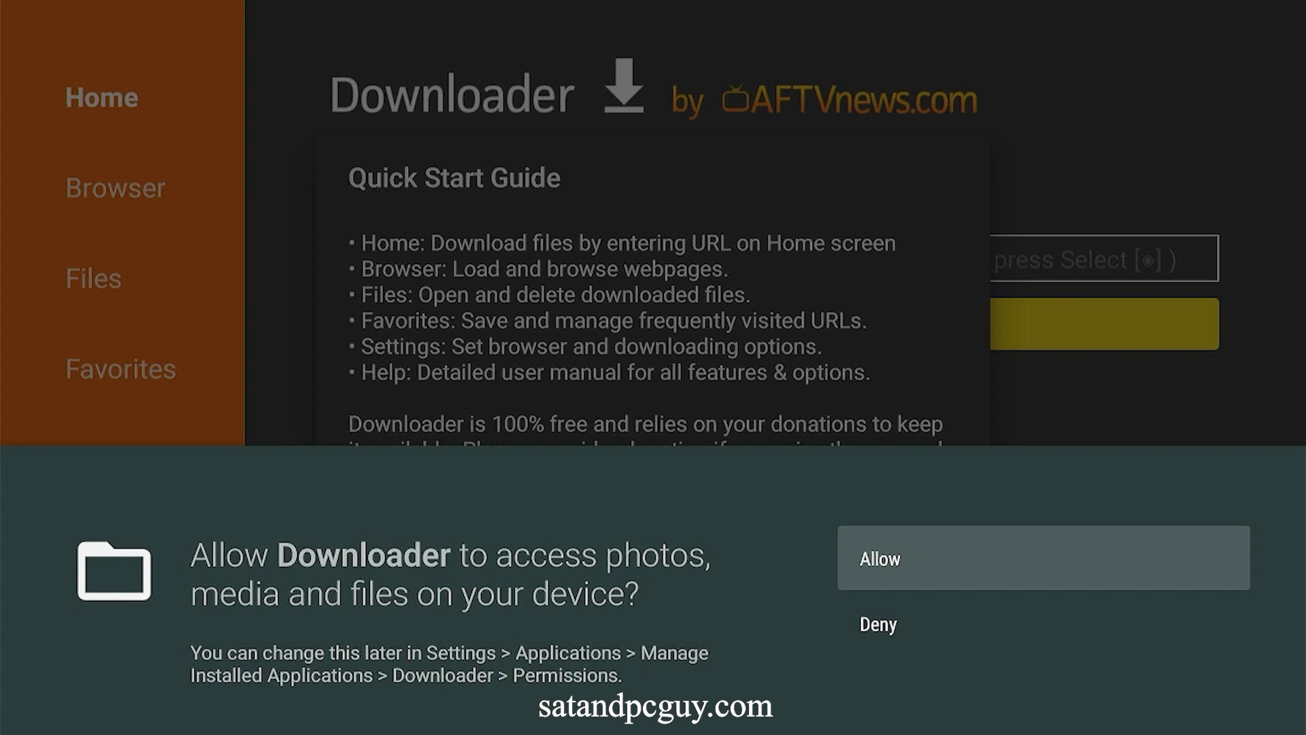
key("Return")
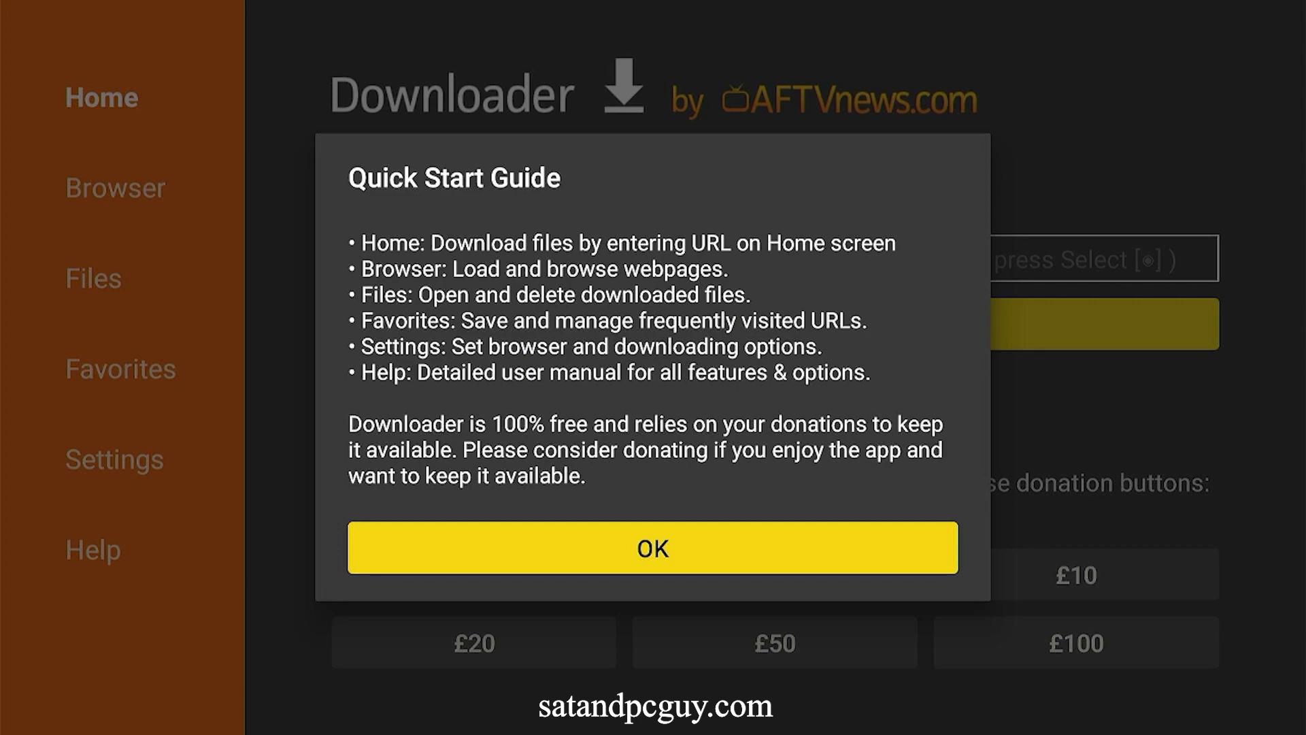
Dismiss Downloader's Quick Start Guide and return to the Fire TV home screen
key("Return")
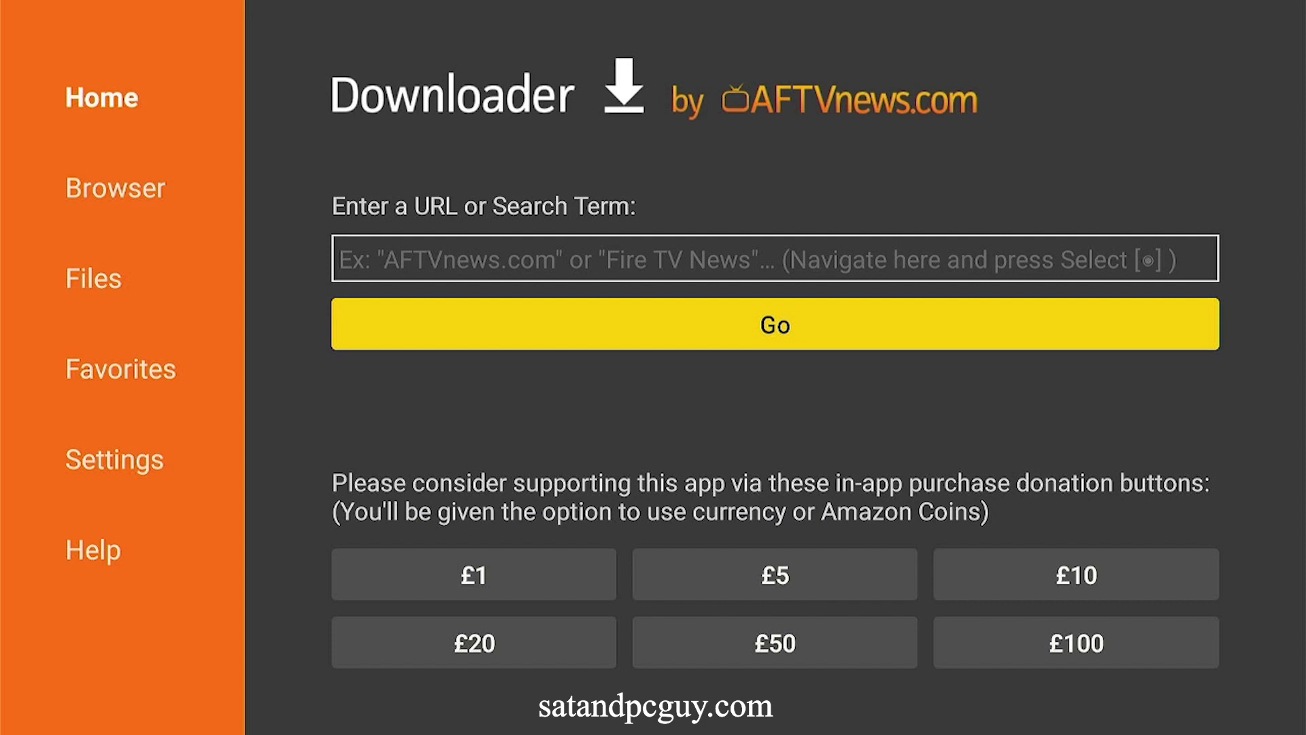
key("Home")
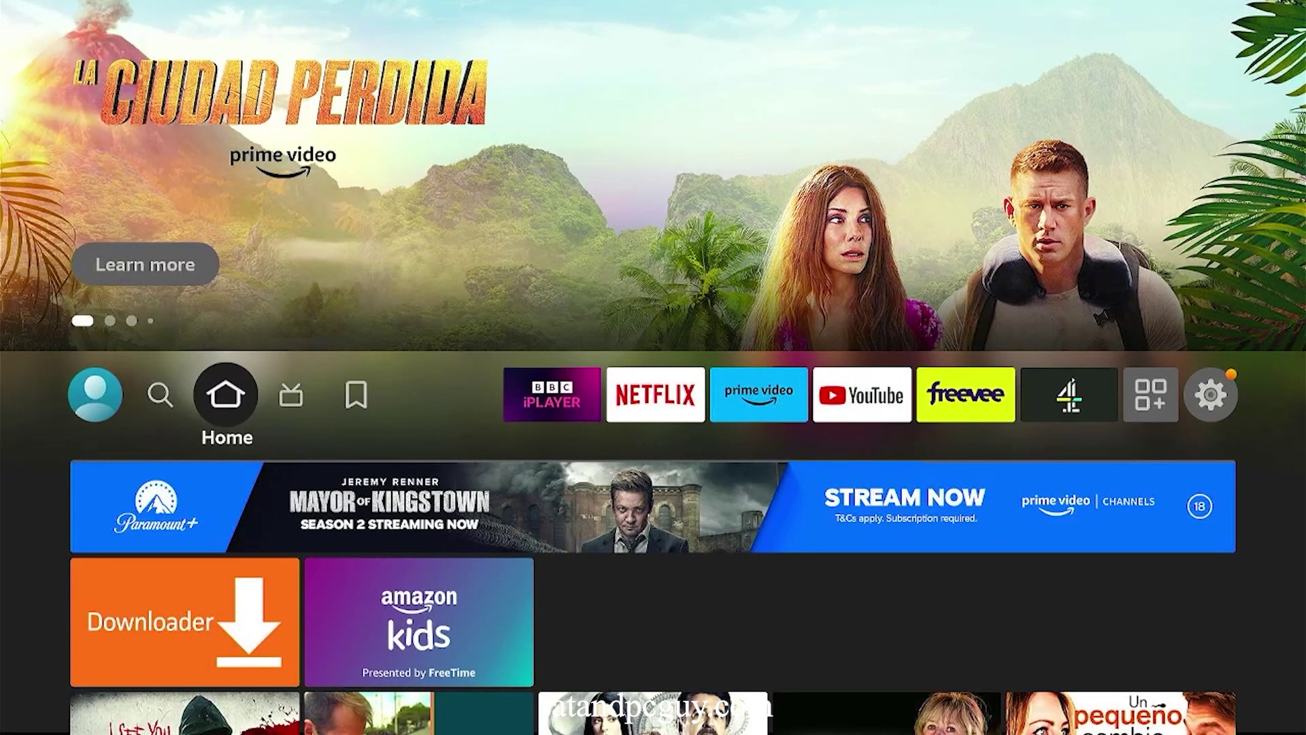
In Settings > My Fire TV > About, repeatedly select the device name to unlock developer mode
key("Right")
key("Right")
key("Right")
key("Right")
key("Right")
key("Right")
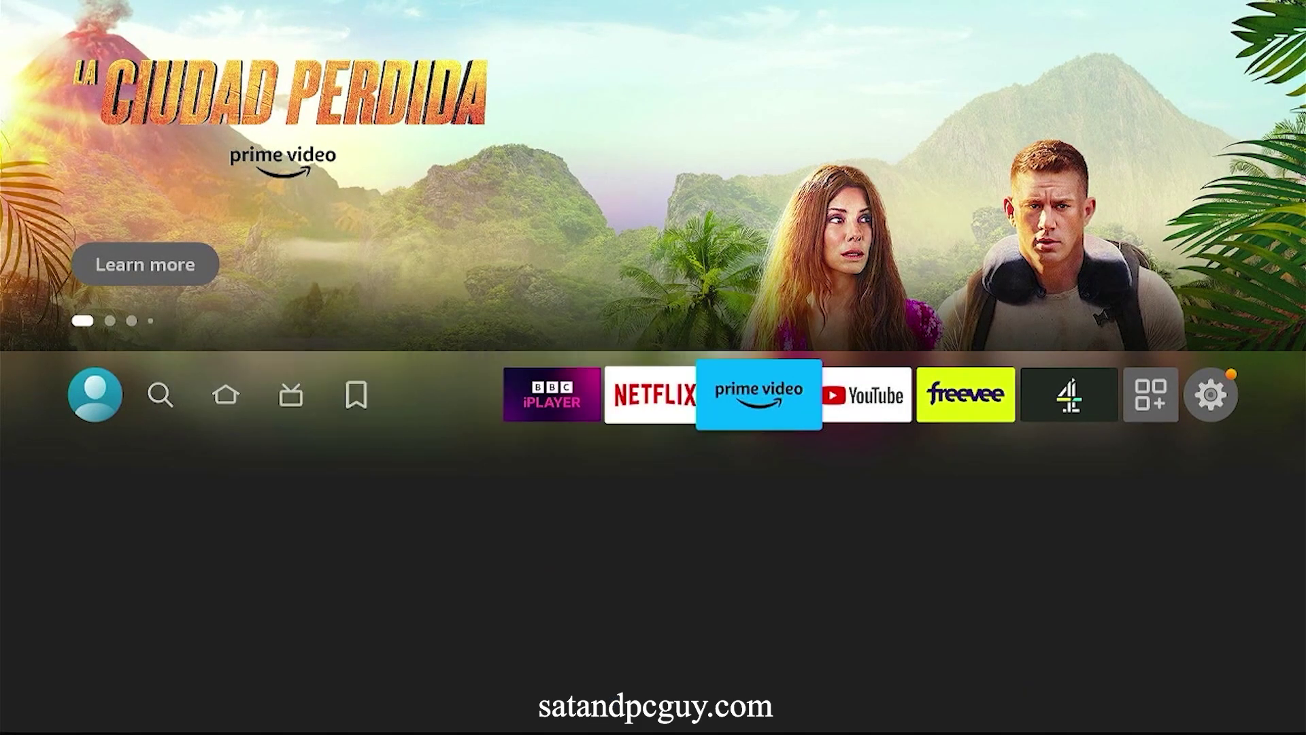
key("Right")
key("Right")
key("Right")
key("Right")
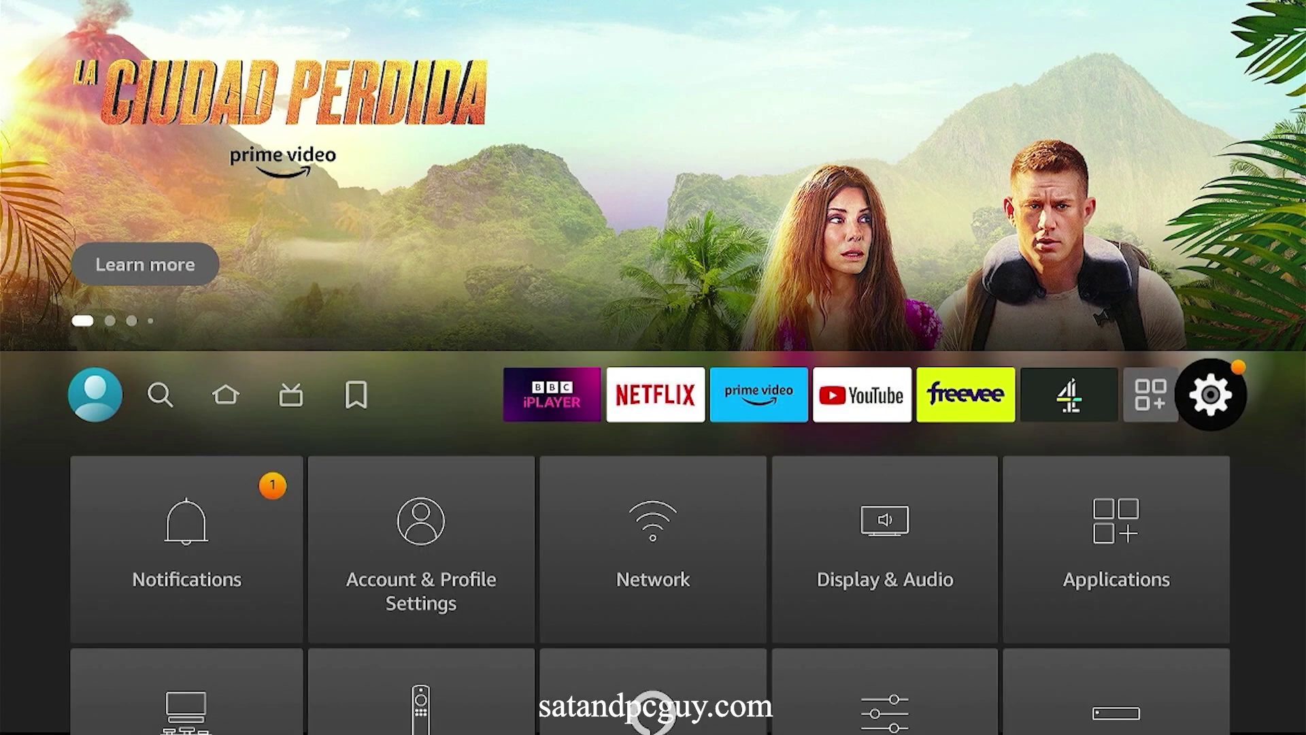
key("Down")
key("Down")
key("Right")
key("Right")
key("Right")
key("Right")
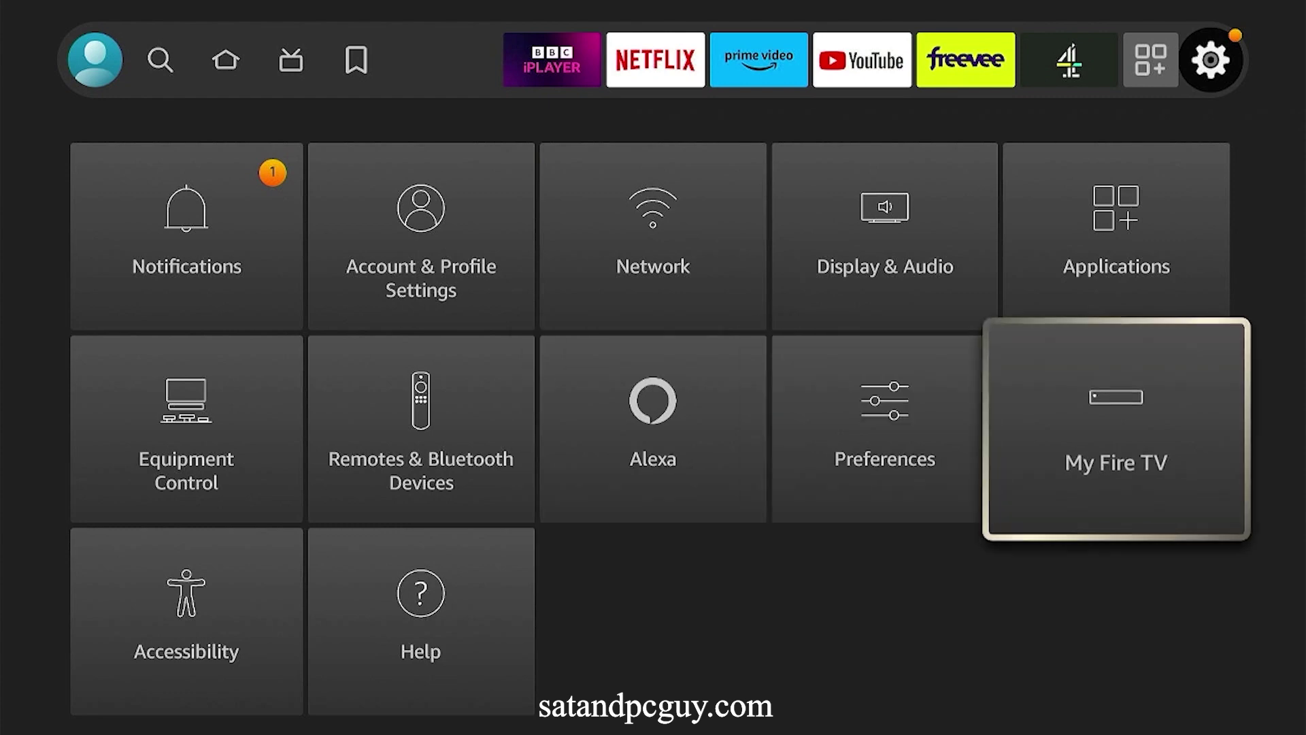
key("Return")
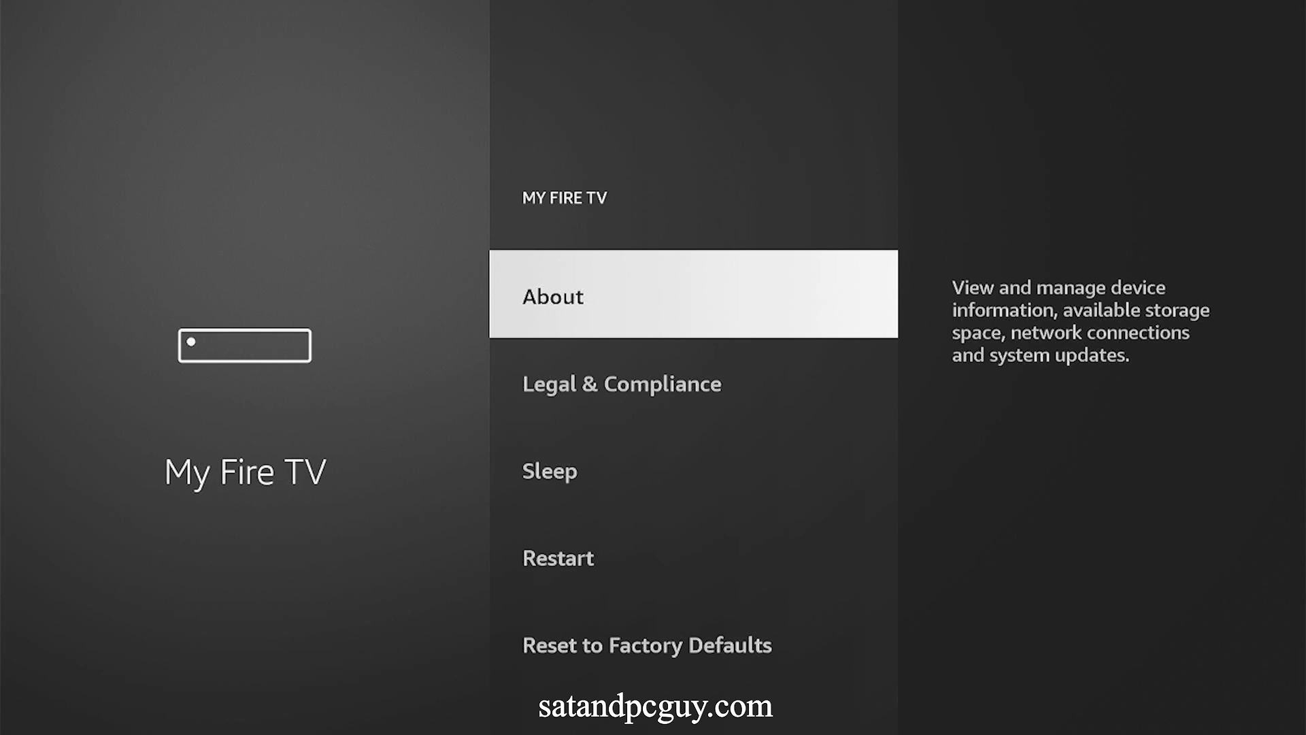
key("Return")
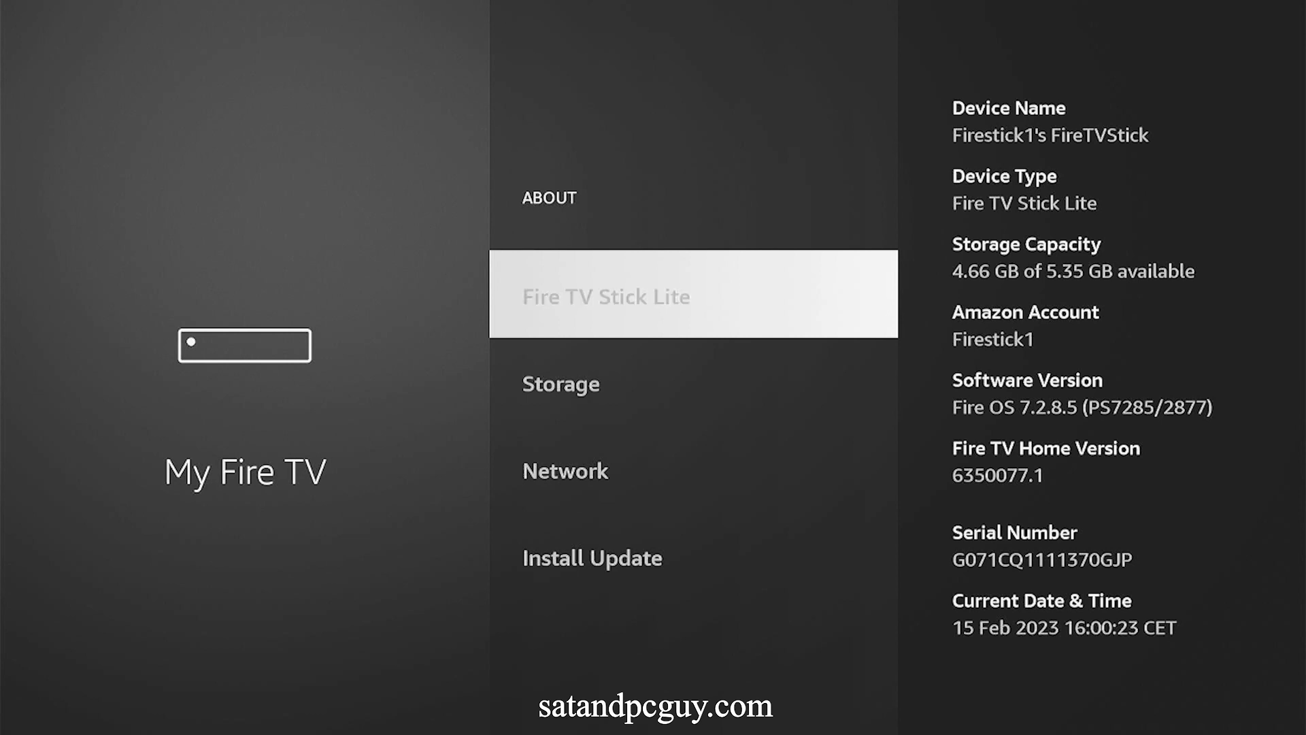
key("Return")
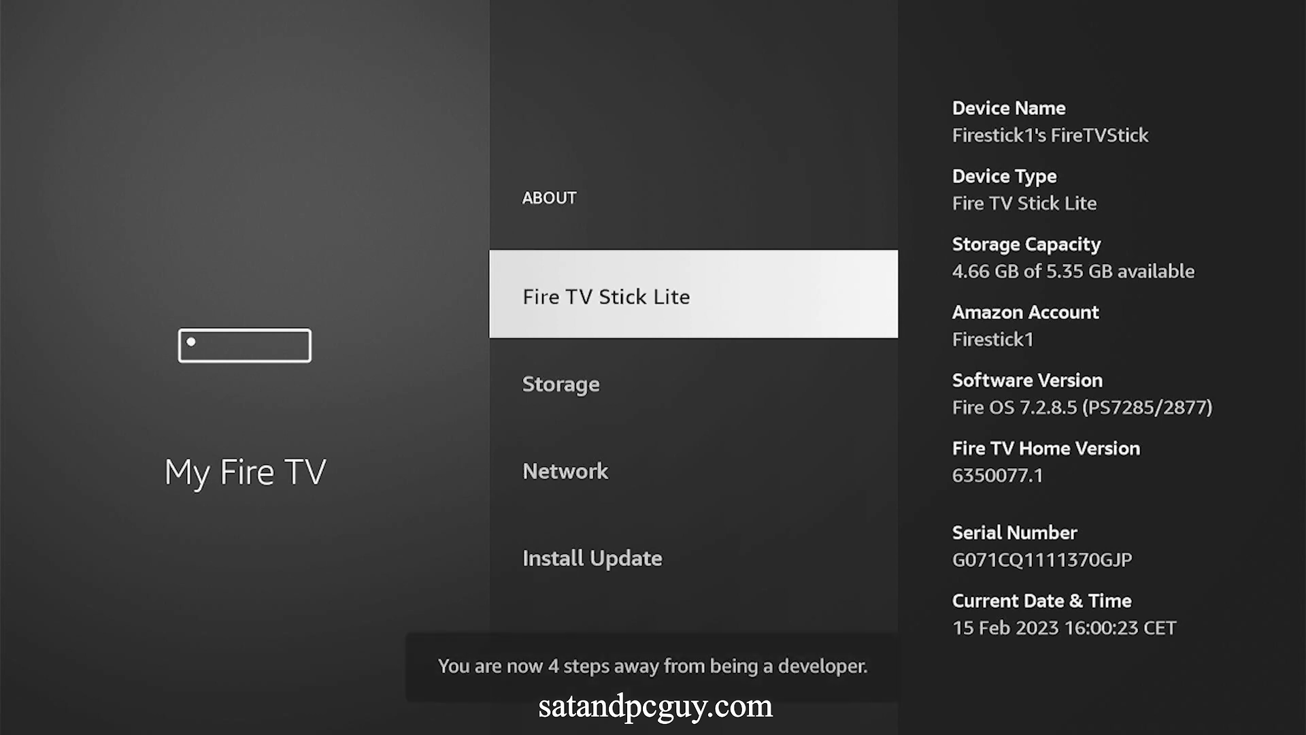
key("Return")
key("Return")
key("Return")
key("Return")
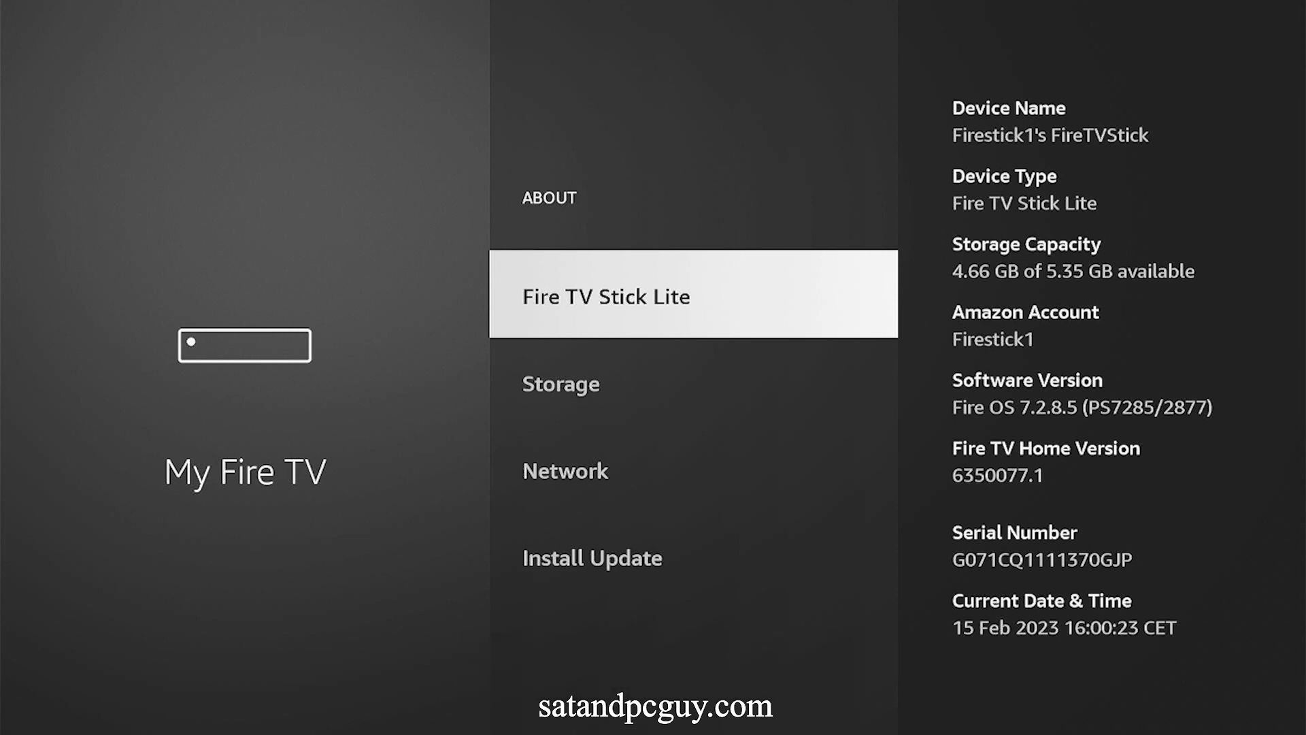
In Developer Options, turn Install unknown apps ON for Downloader
key("Escape")
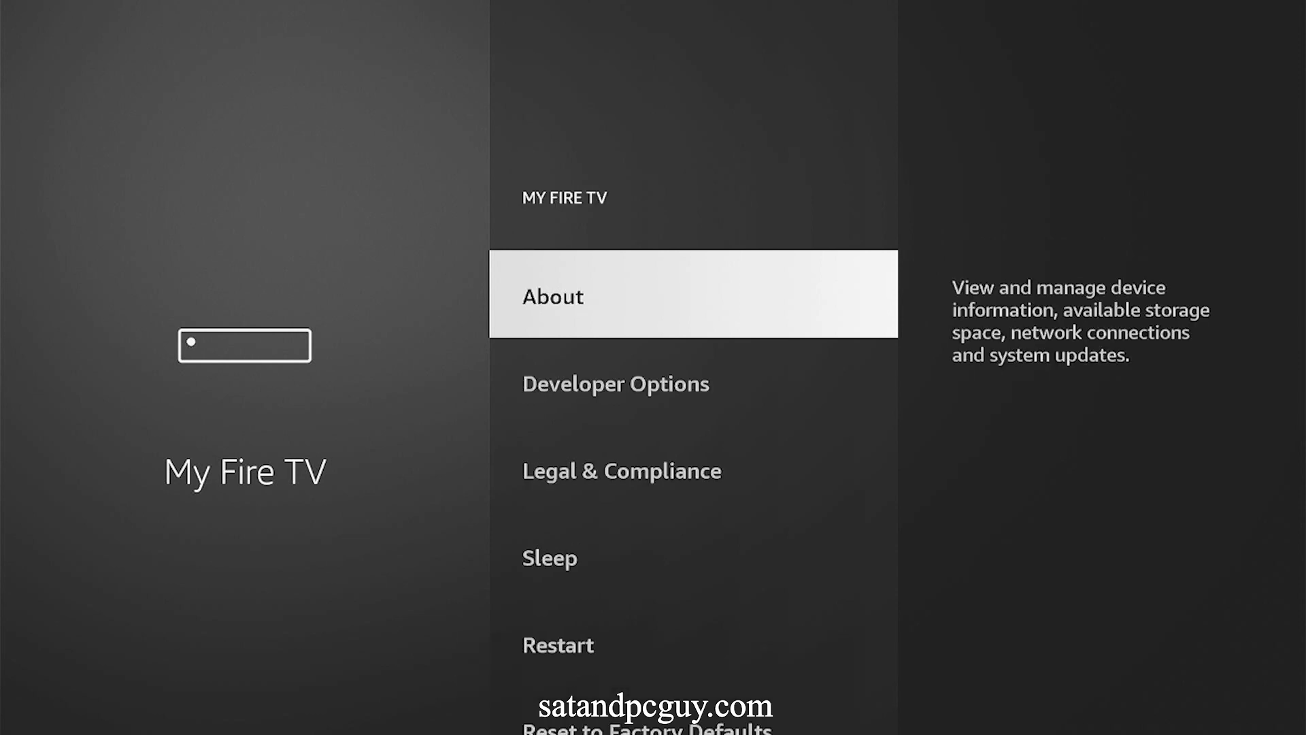
key("Down")
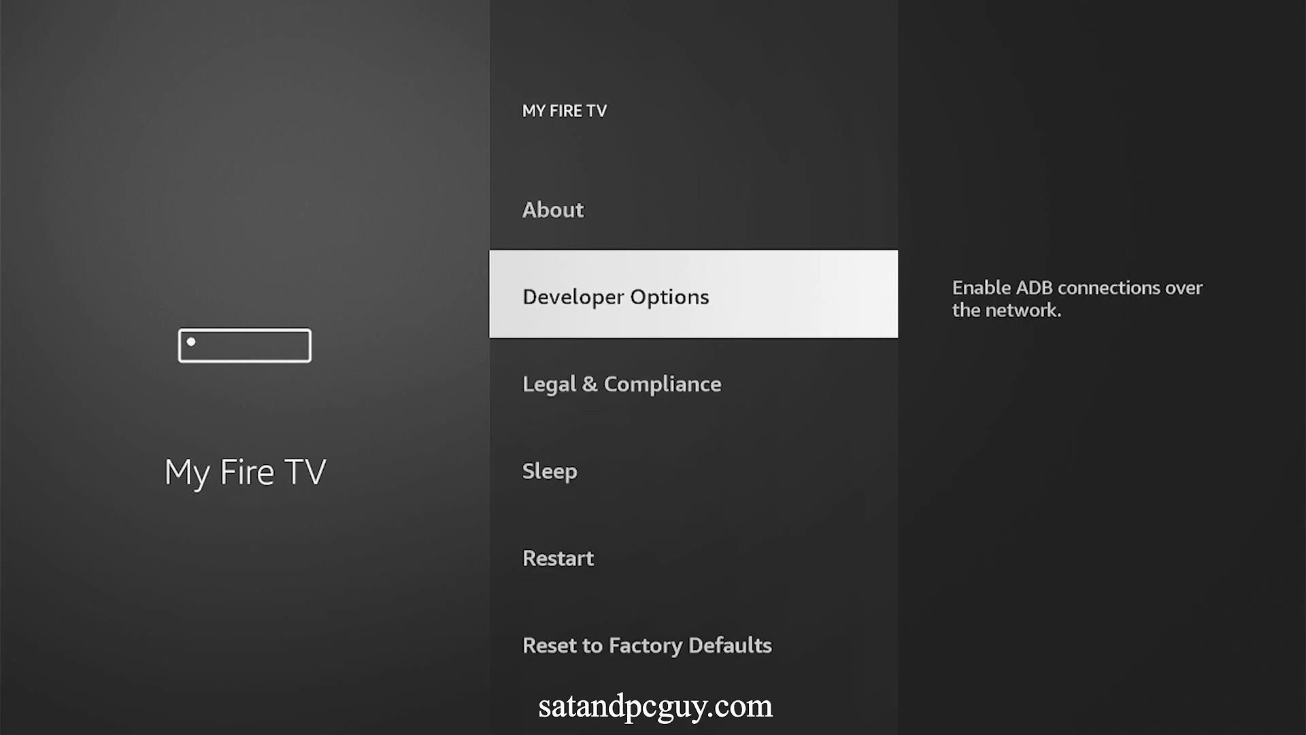
key("Return")
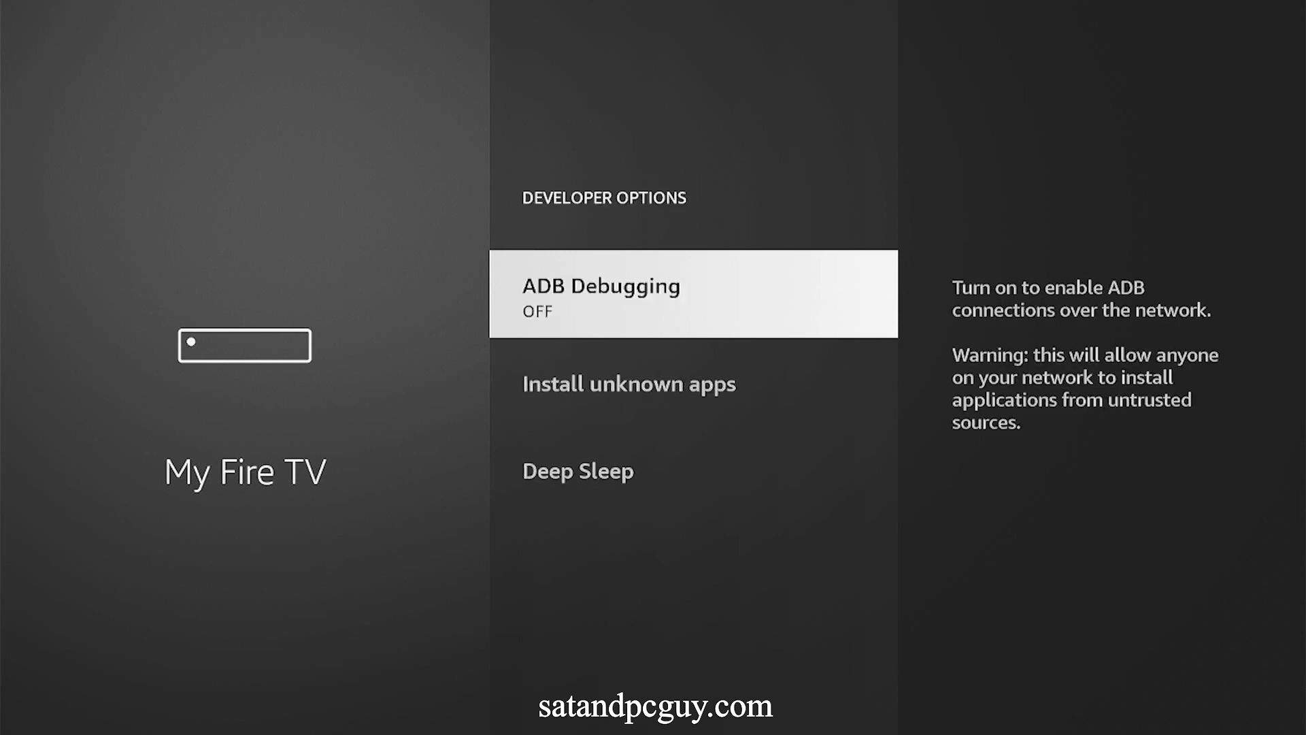
key("Down")
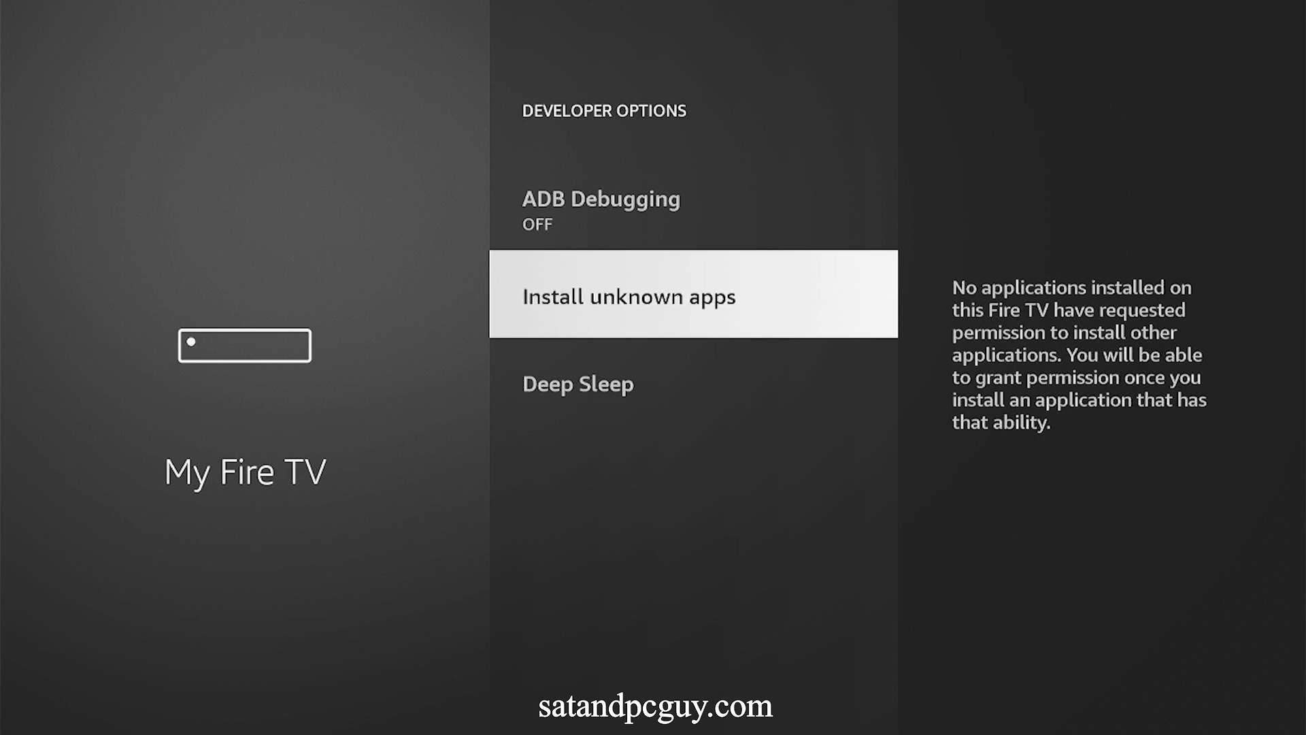
key("Return")
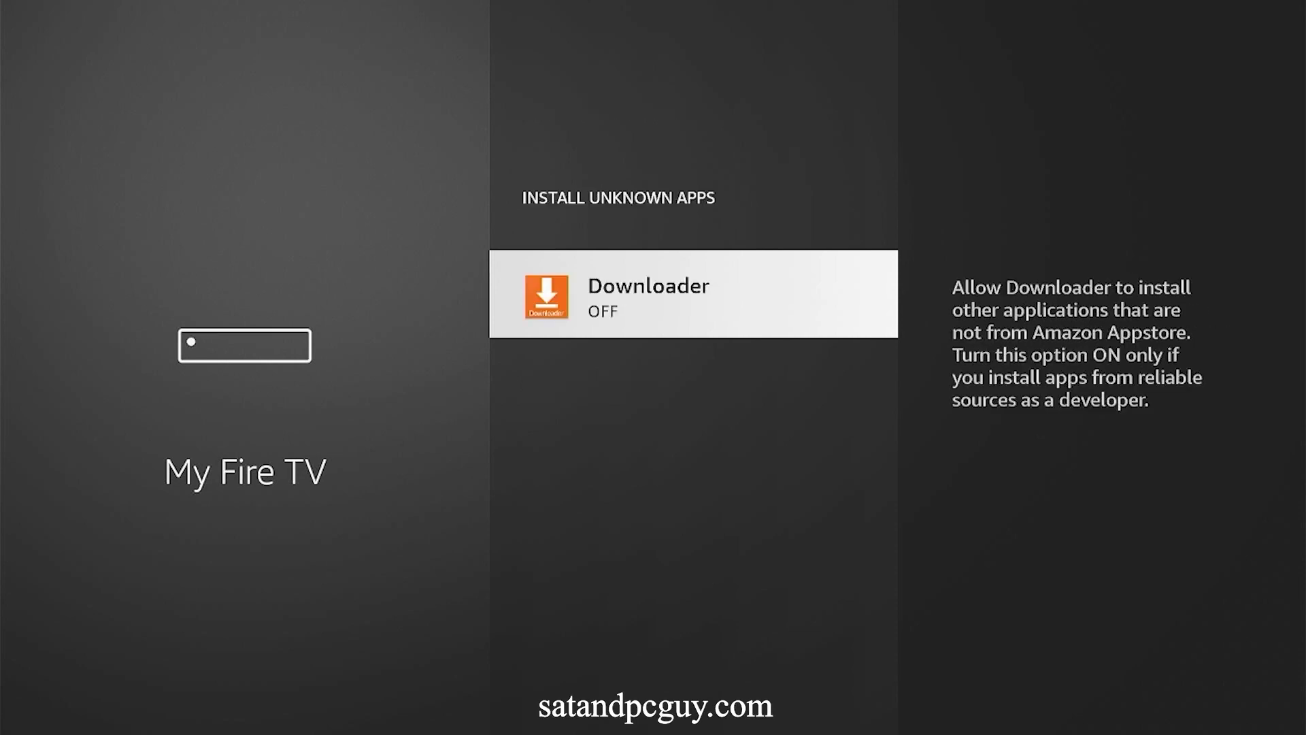
key("Return")
Launch Downloader from the recently used apps on the home screen
key("Home")
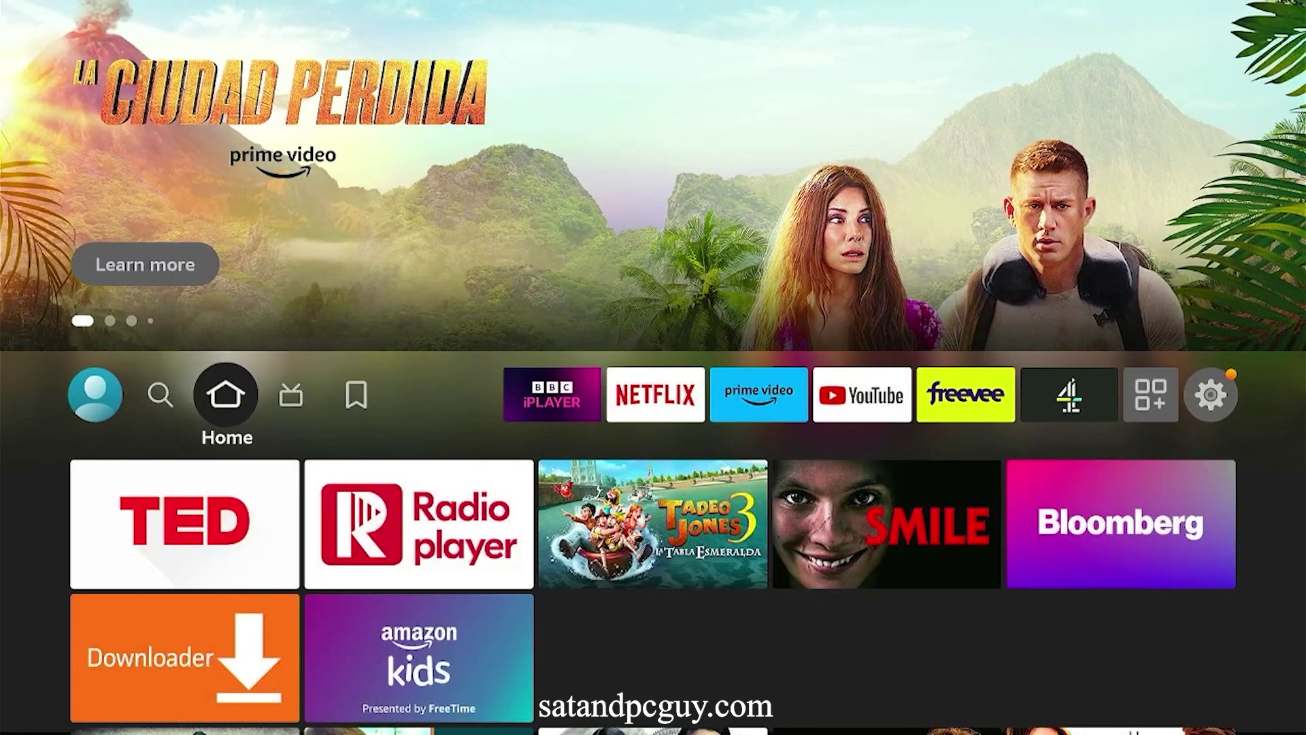
key("Down")
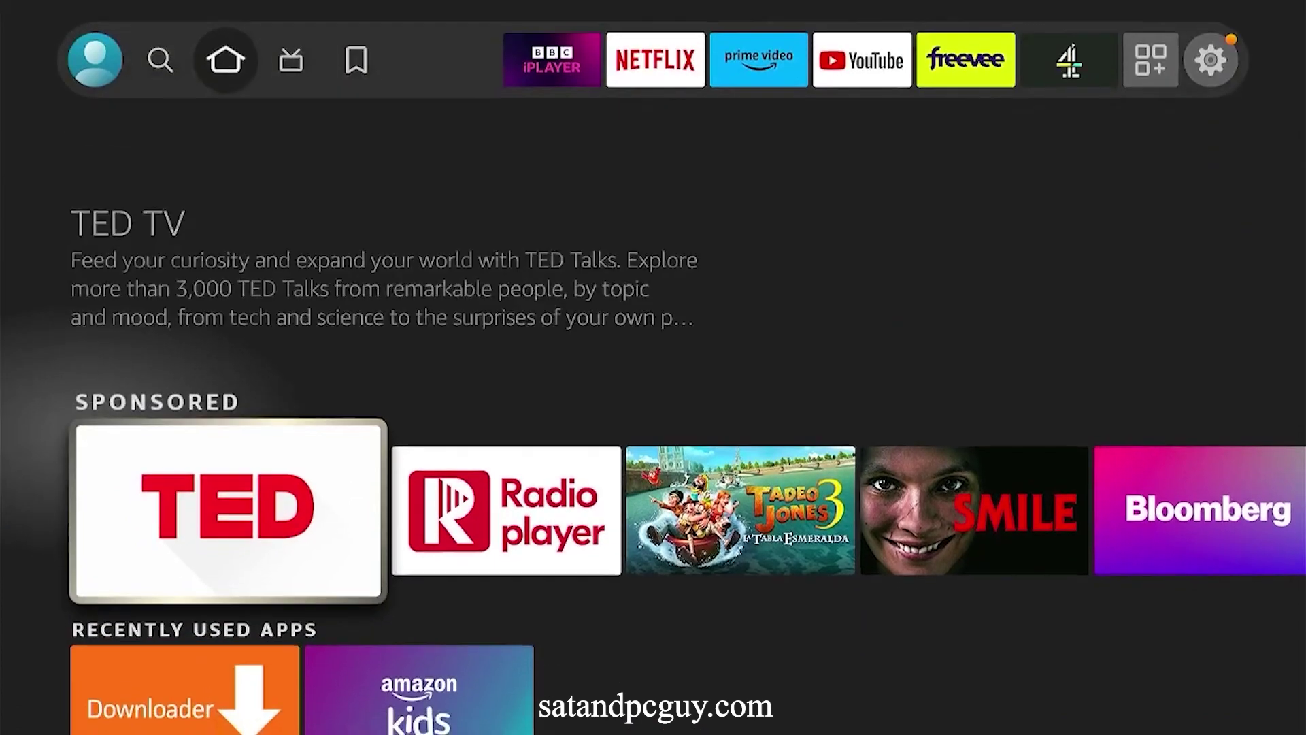
key("Down")
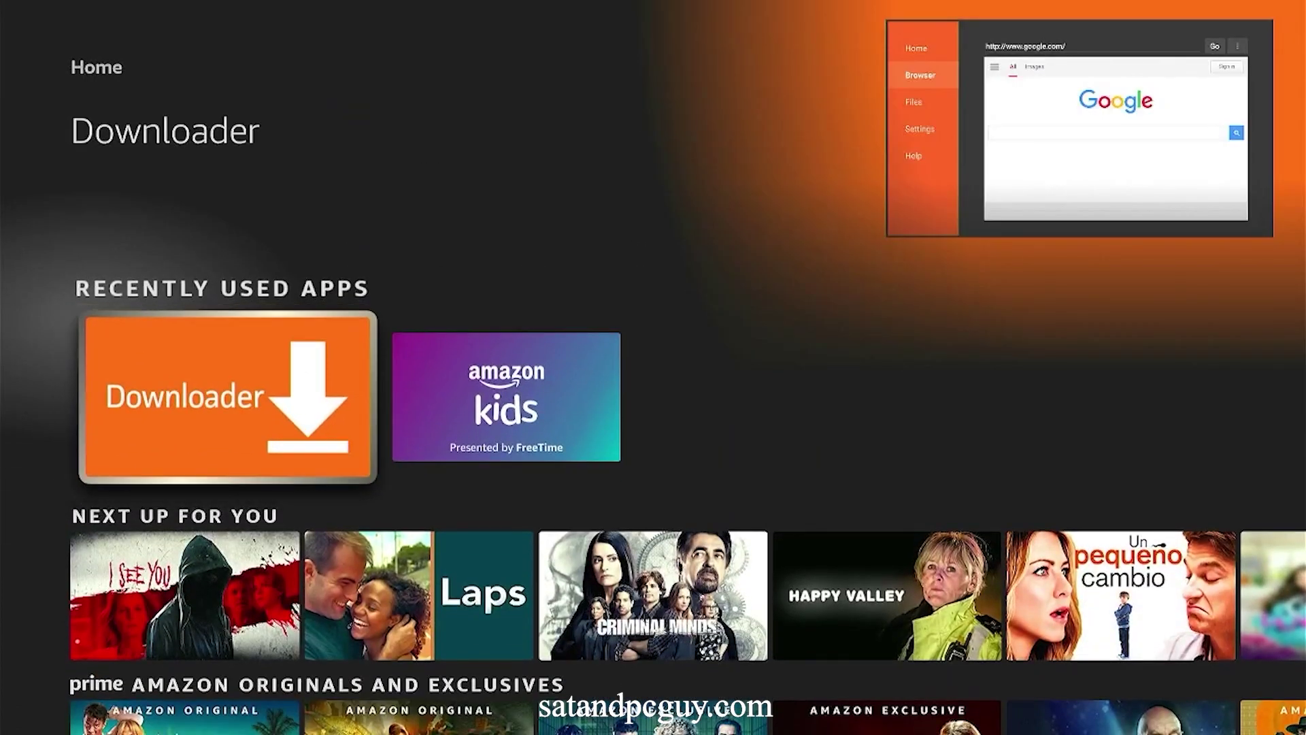
key("Return")
Enter code 741561 in Downloader to fetch the 6.1 MB BBC iPlayer APK and begin installing it
key("Return")
key("Return")
key("Left")
key("Left")
key("Left")
key("Return")
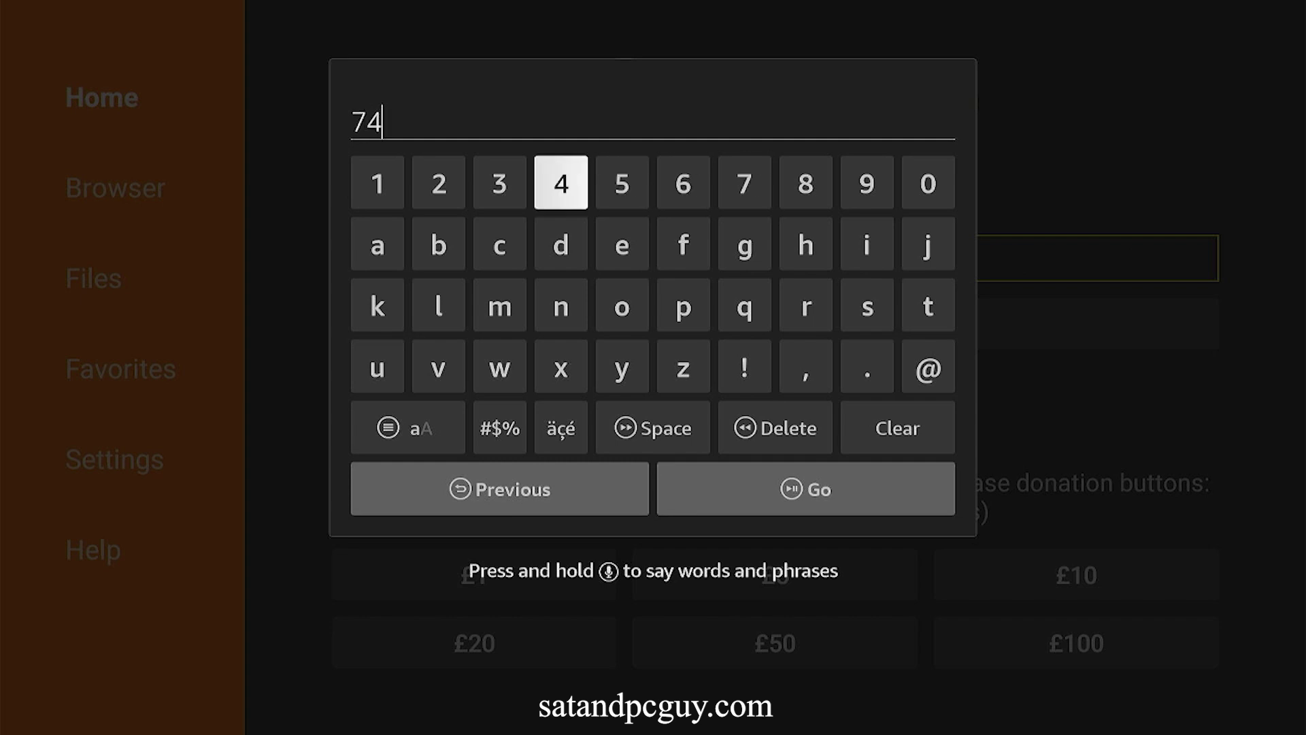
key("Left")
key("Left")
key("Left")
key("Return")
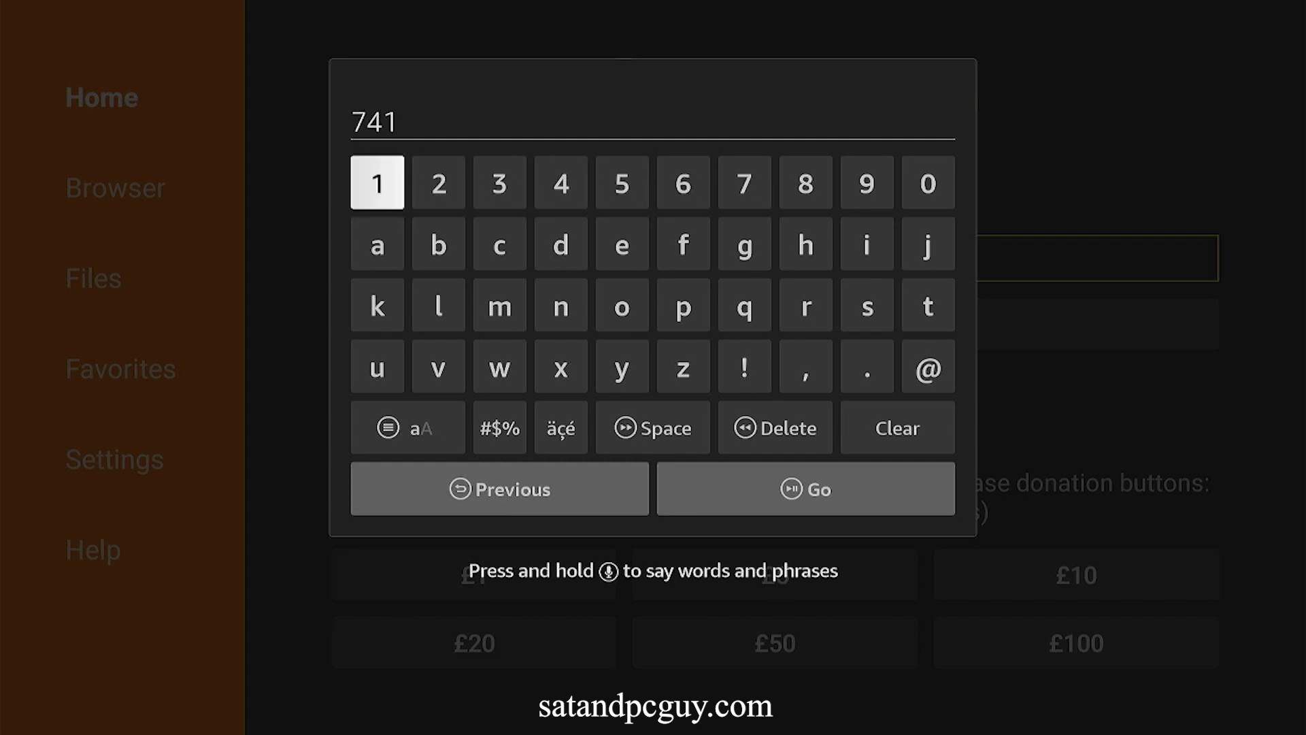
key("Right")
key("Right")
key("Right")
key("Right")
key("Return")
key("Right")
key("Return")
key("Left")
key("Left")
key("Left")
key("Left")
key("Left")
key("Return")
key("Down")
key("Down")
key("Down")
key("Down")
key("Down")
key("Right")
key("Return")
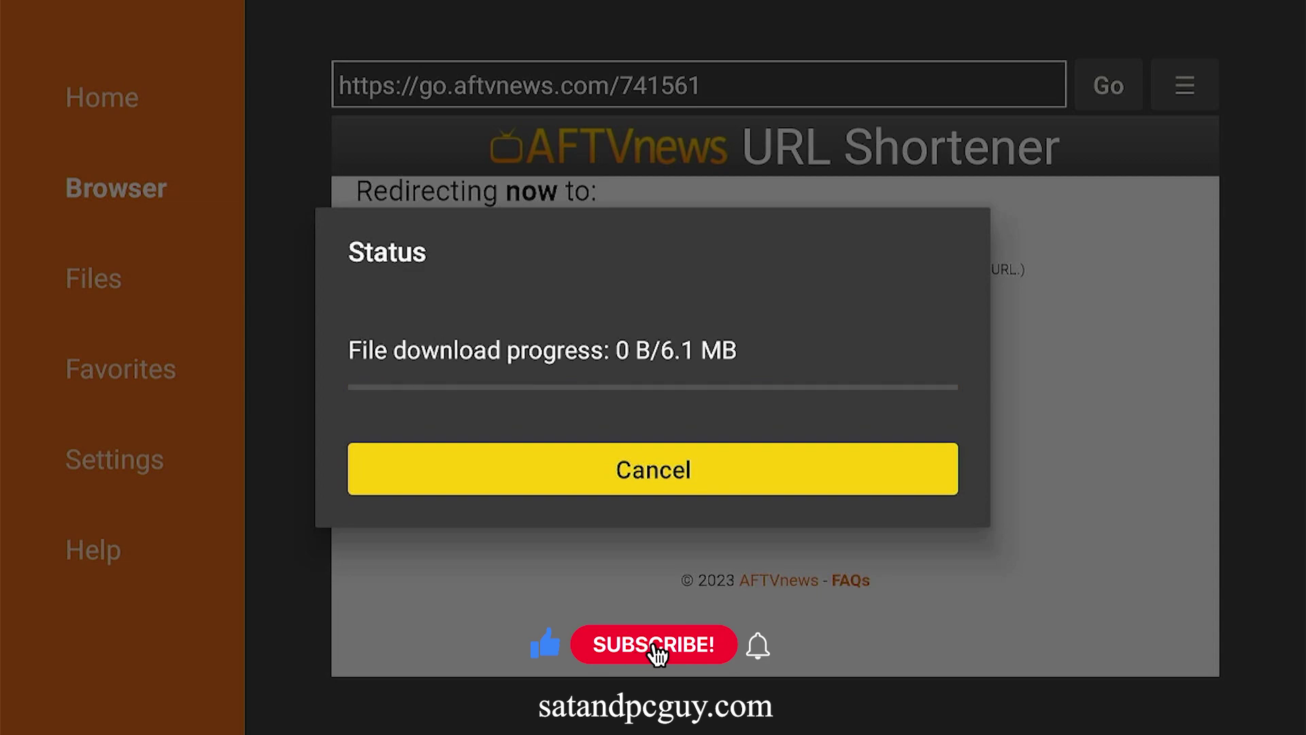
key("Return")
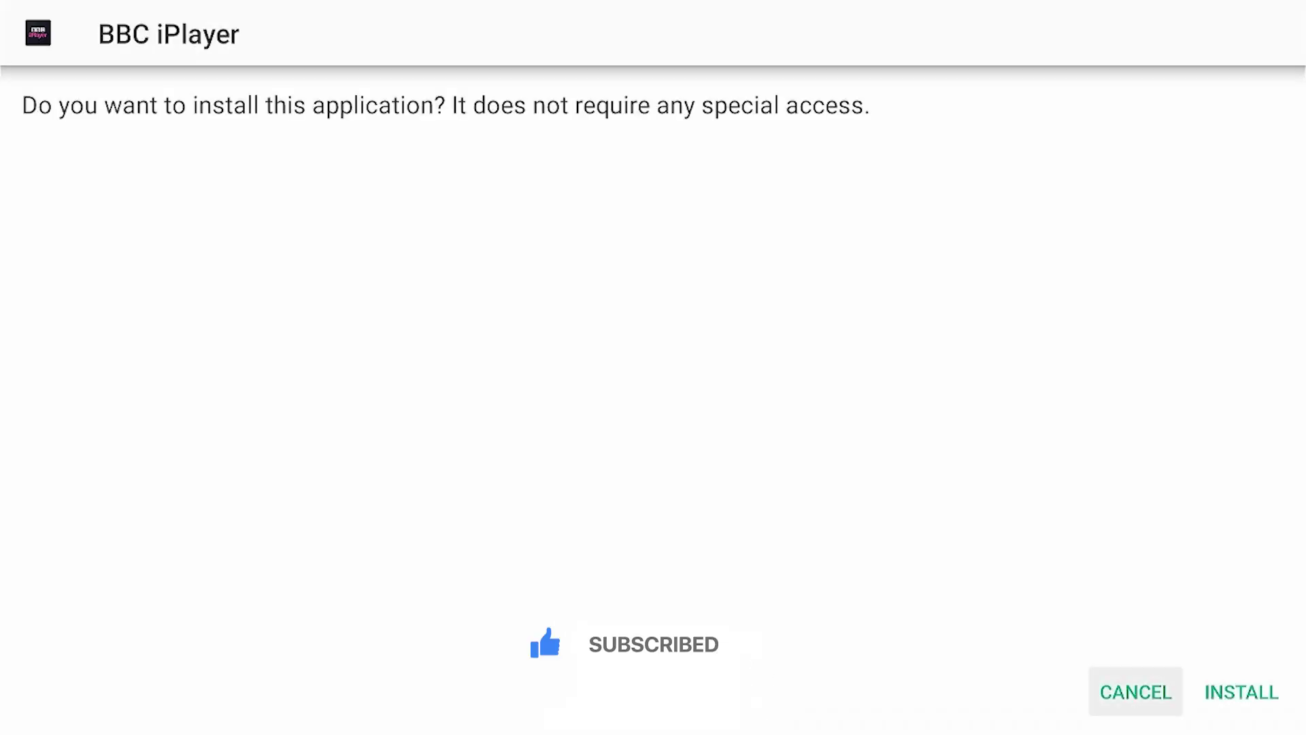
Confirm the BBC iPlayer installation and close the app installed screen
key("Right")
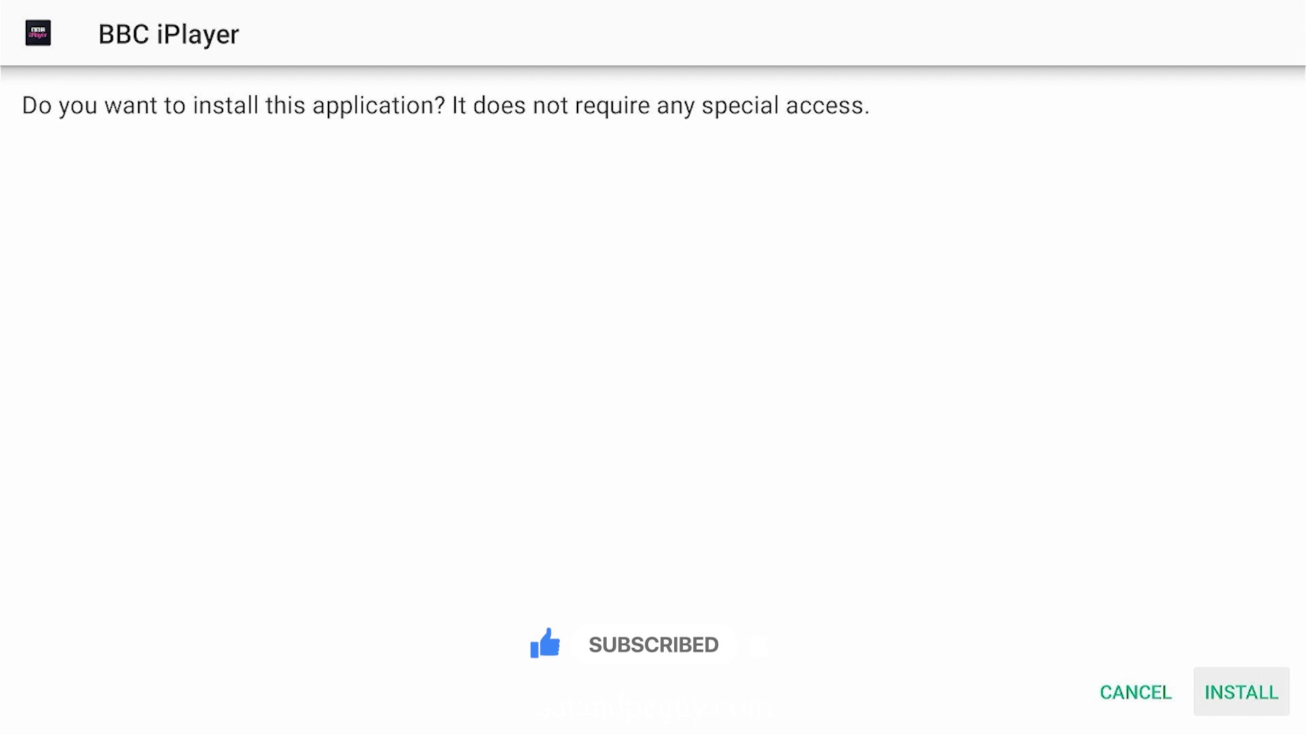
key("Return")
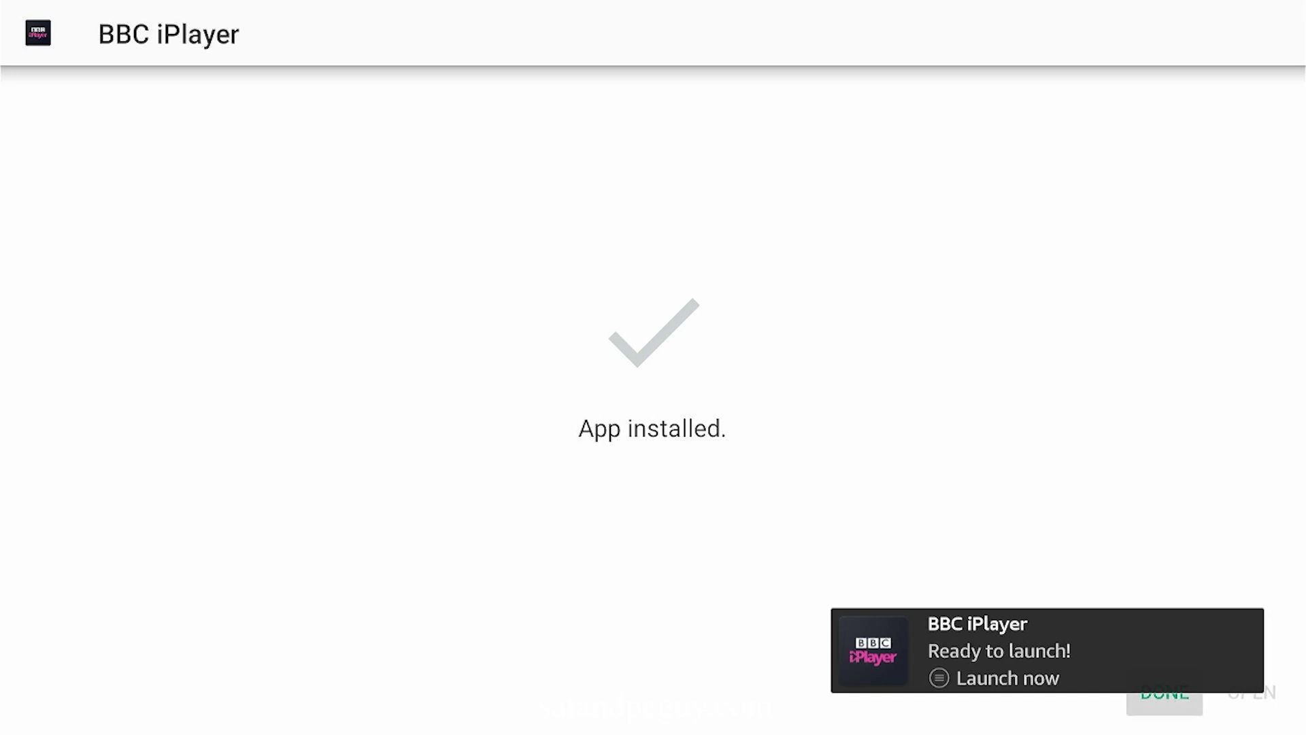
key("Return")
Delete the downloaded BBC_iPlayer_v0.4.7.apk file from Downloader
key("Right")
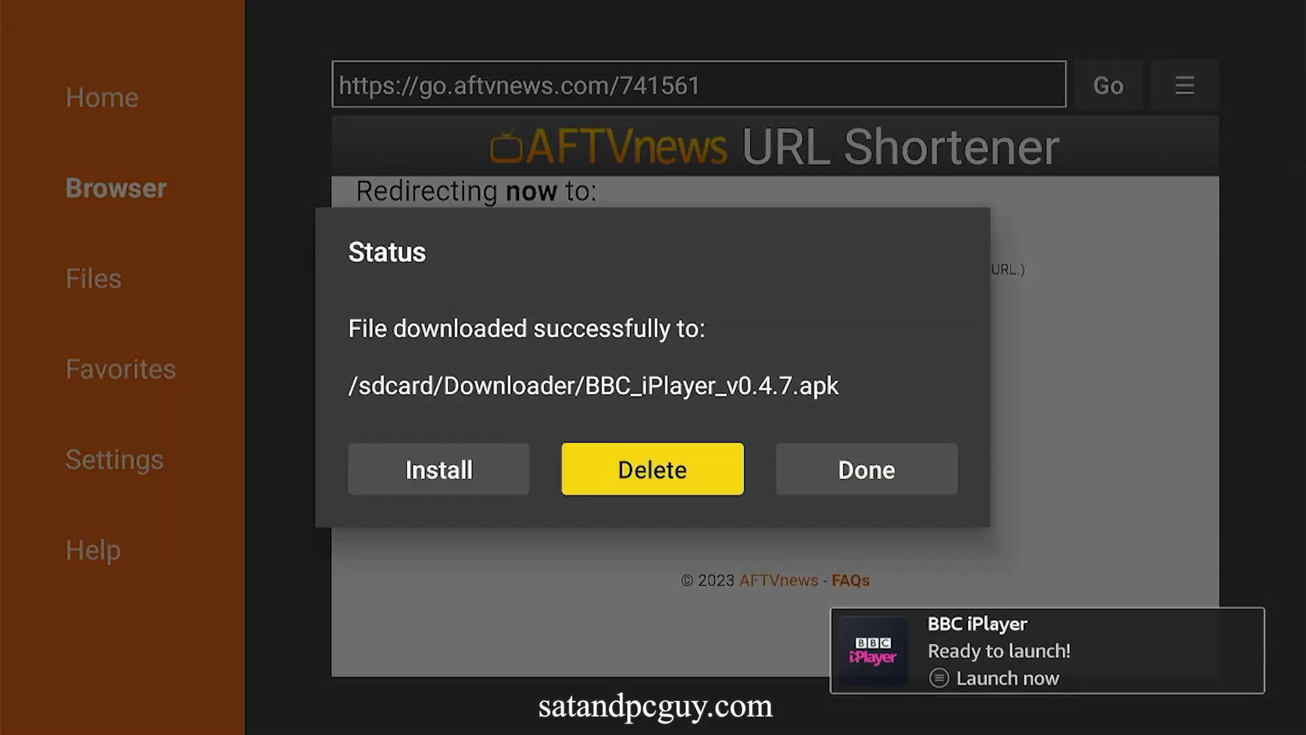
key("Return")
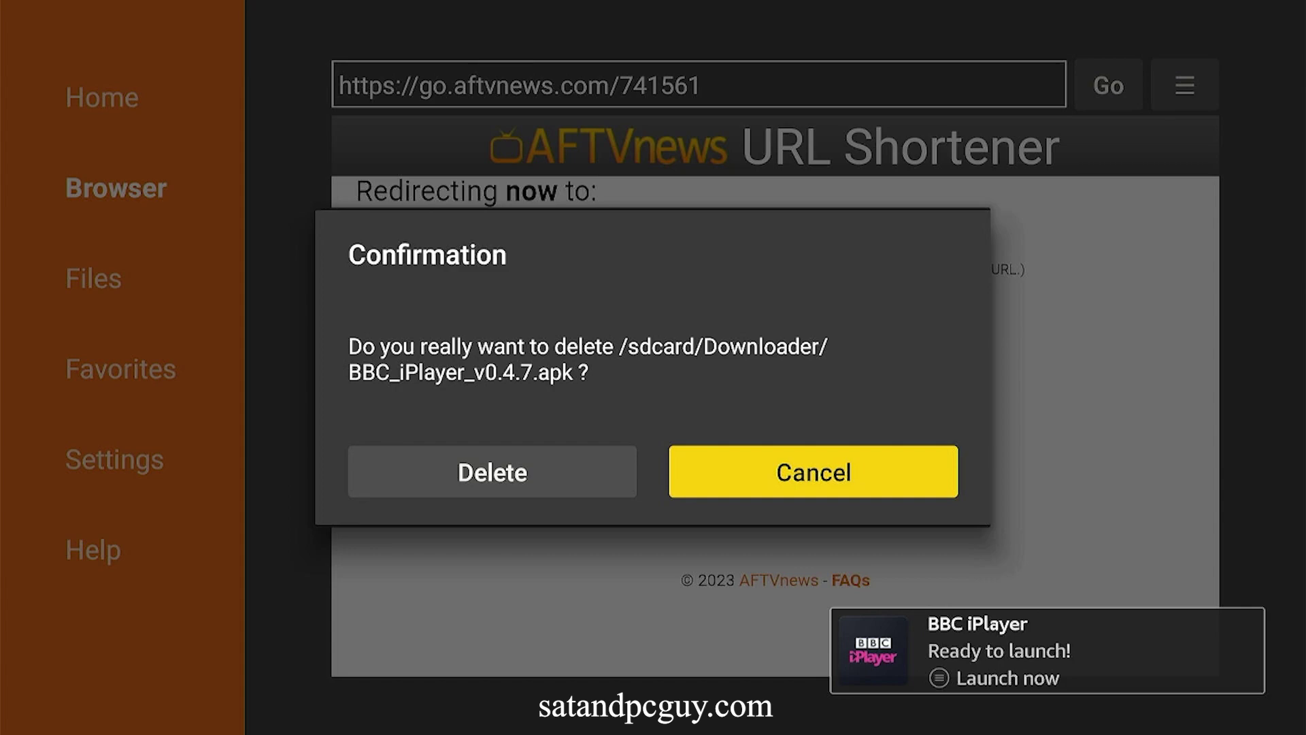
key("Left")
key("Return")
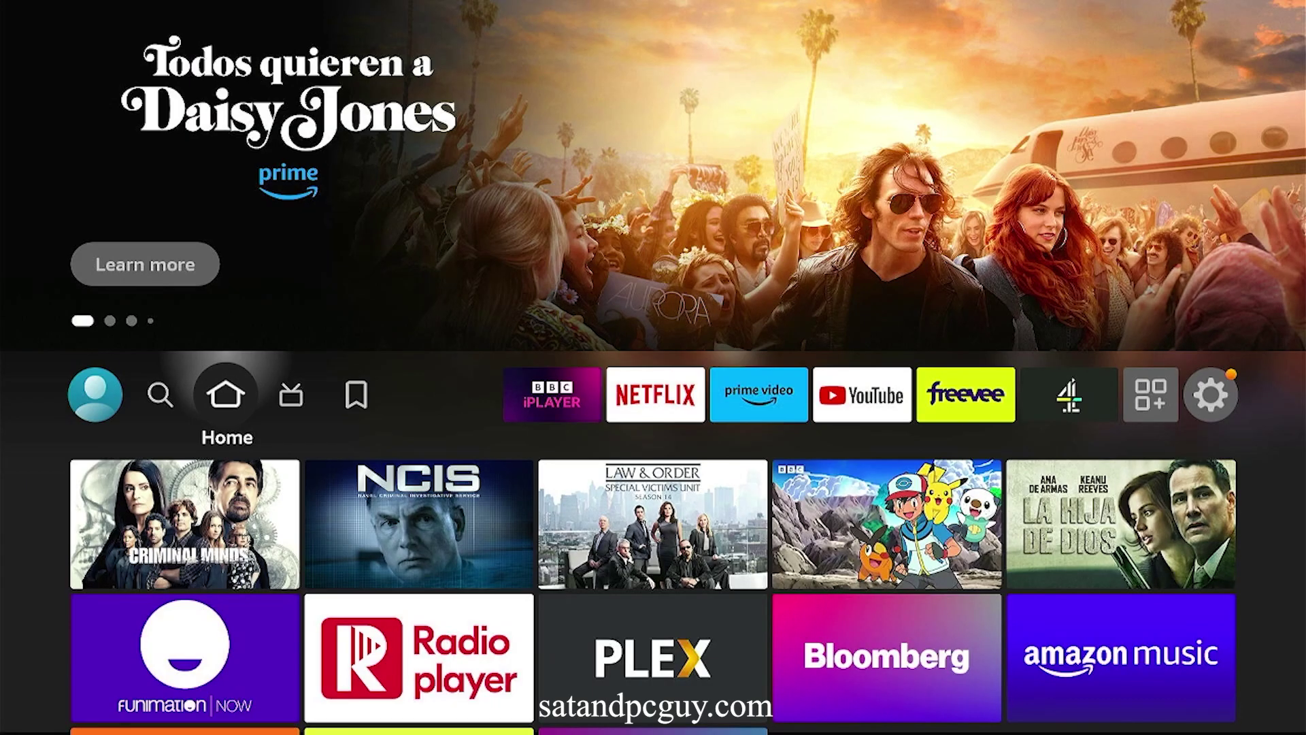
key("Right")
key("Right")
key("Right")
key("Right")
key("Right")
key("Right")
key("Right")
key("Right")
key("Right")
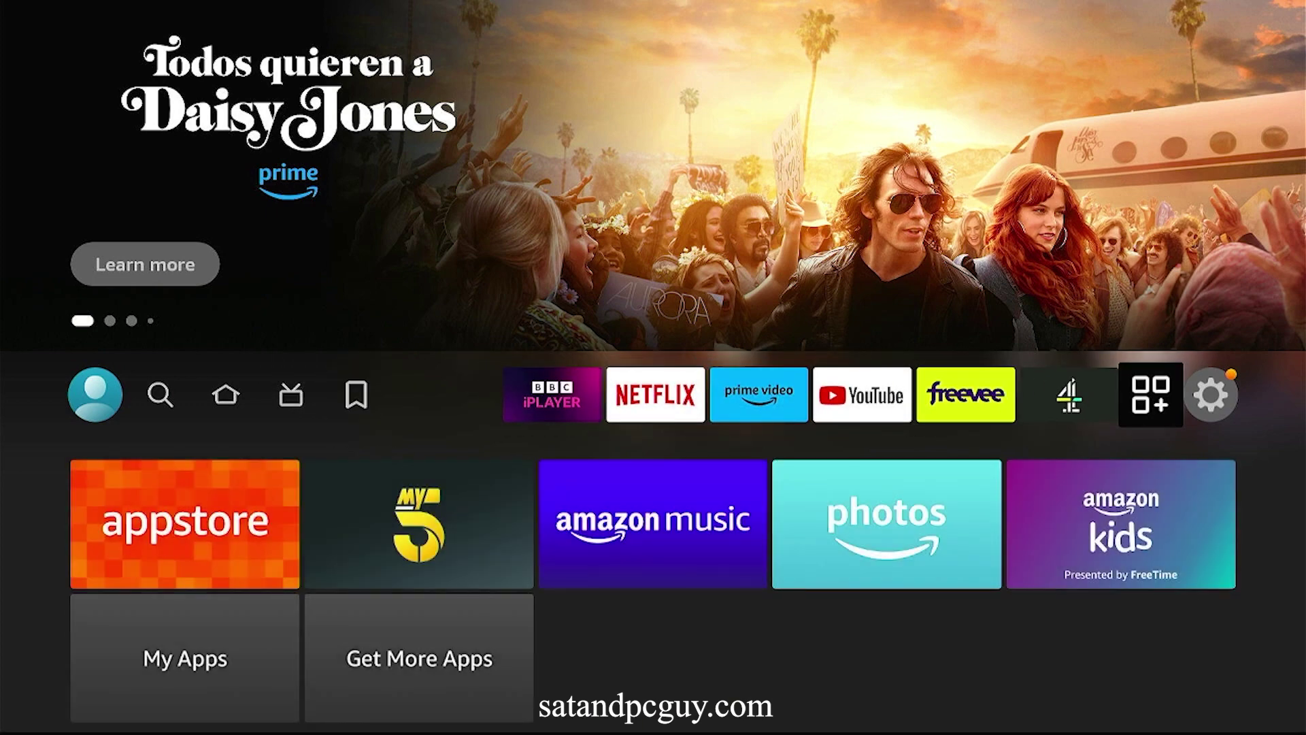
Launch BBC iPlayer from Your Apps & Channels and choose Sign in
key("Down")
key("Down")
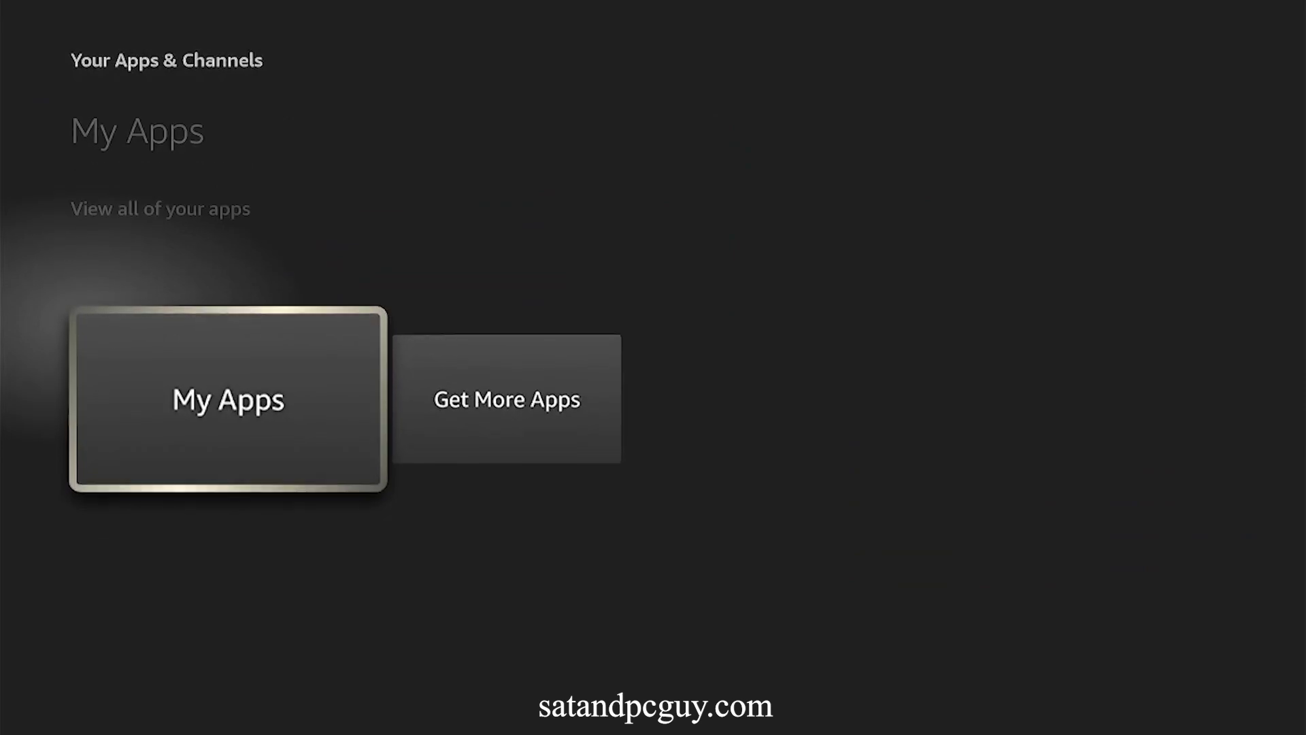
key("Return")
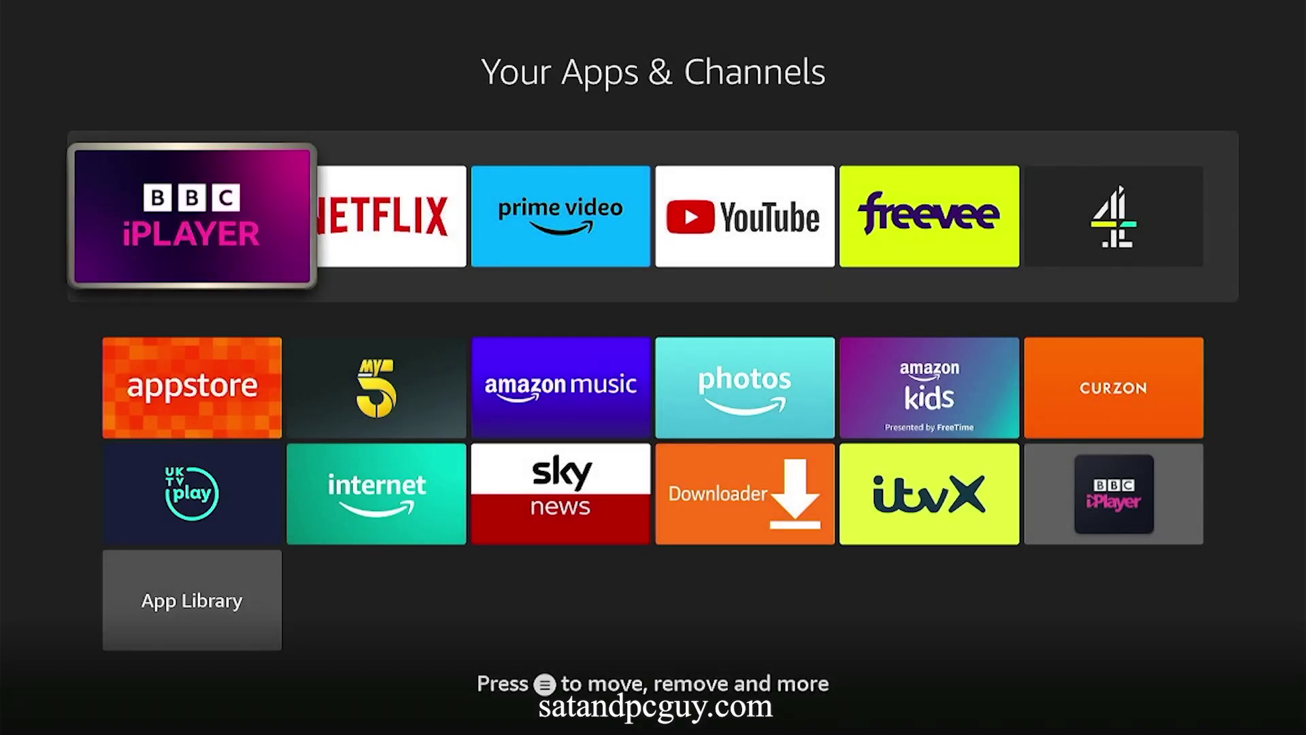
key("Down")
key("Down")
key("Right")
key("Right")
key("Right")
key("Right")
key("Right")
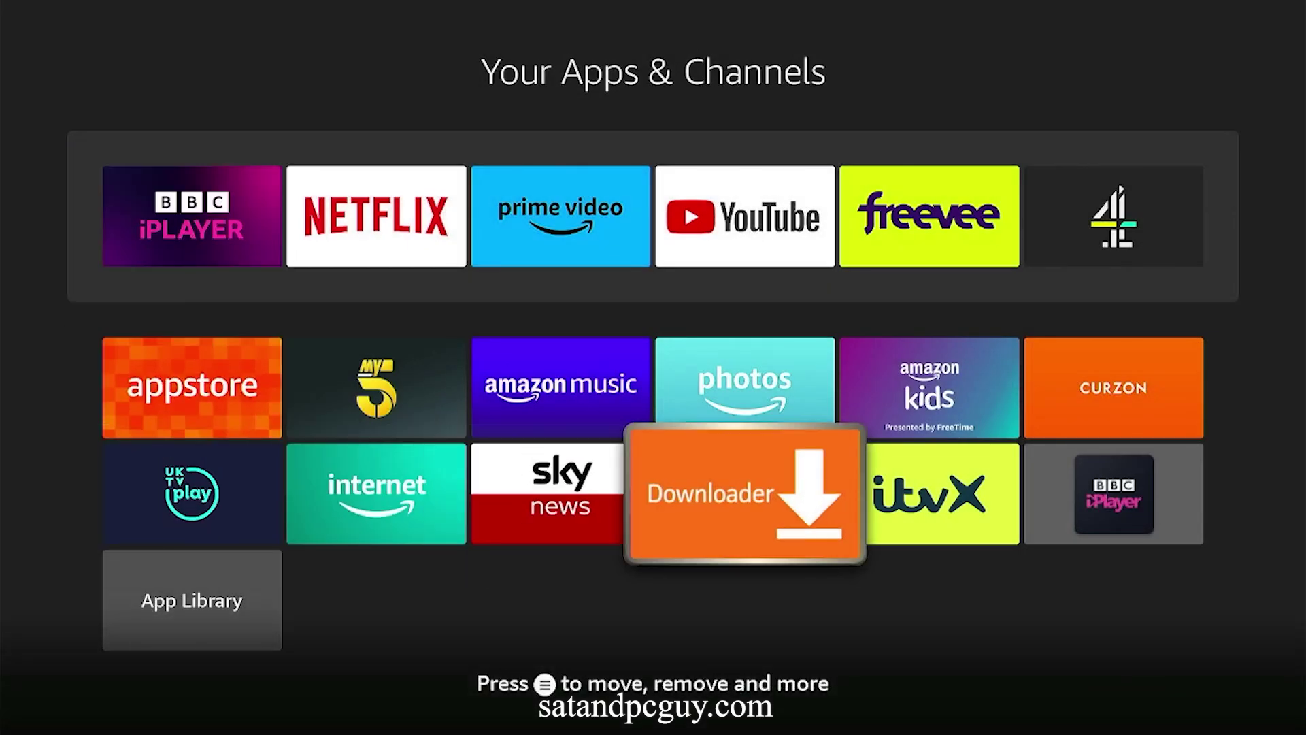
key("Return")
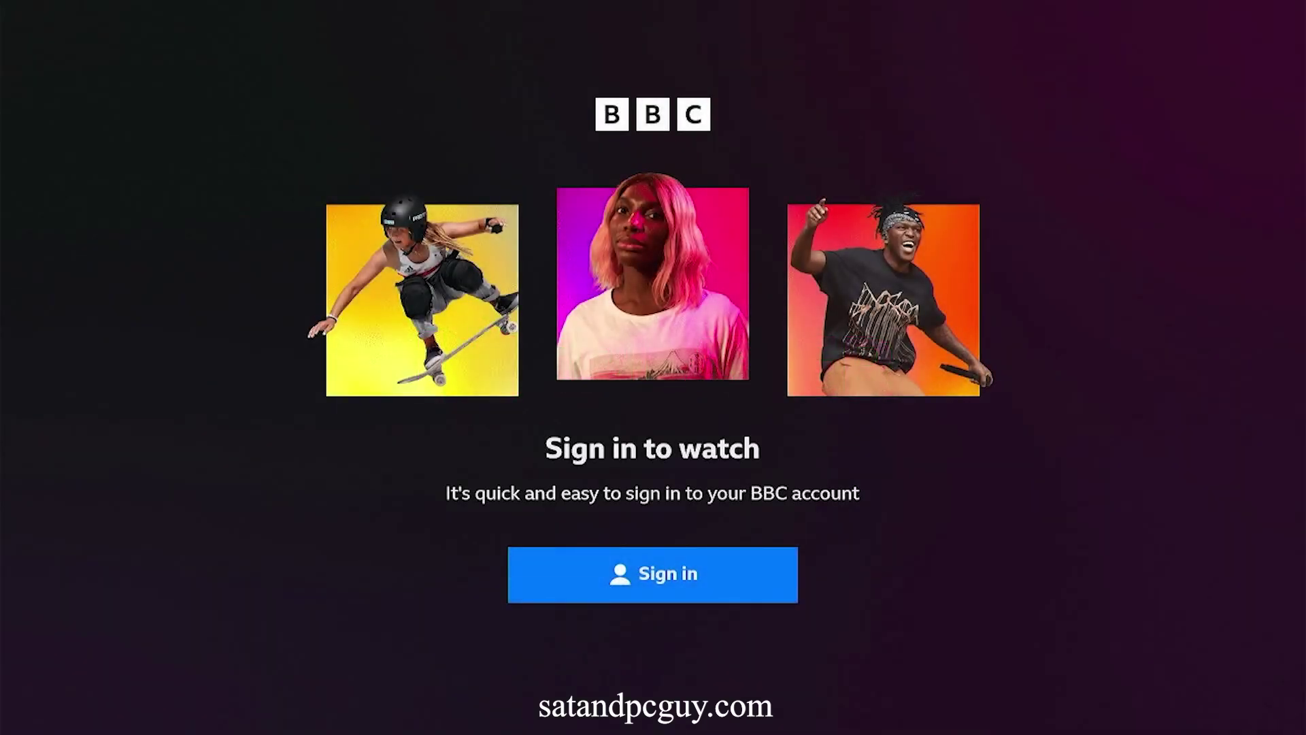
key("Return")
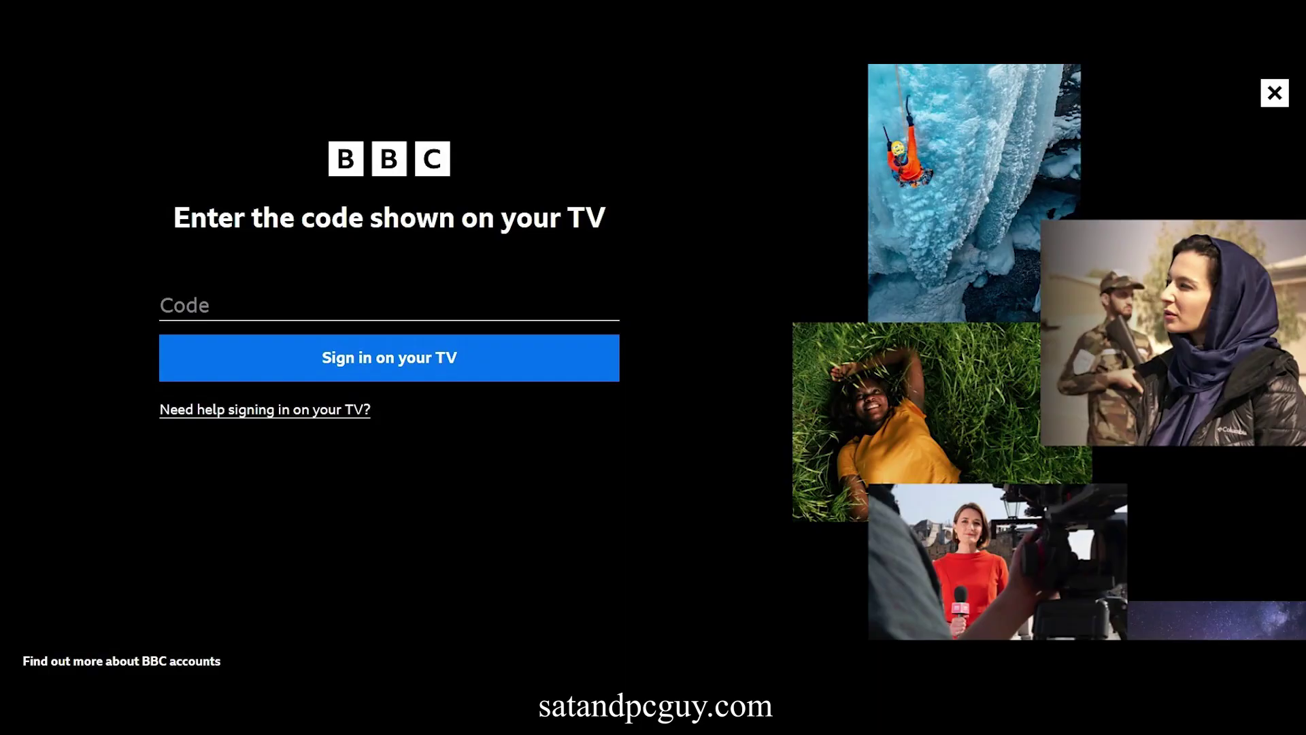
Enter the TV sign-in code on the BBC account page and submit it
type("252790")
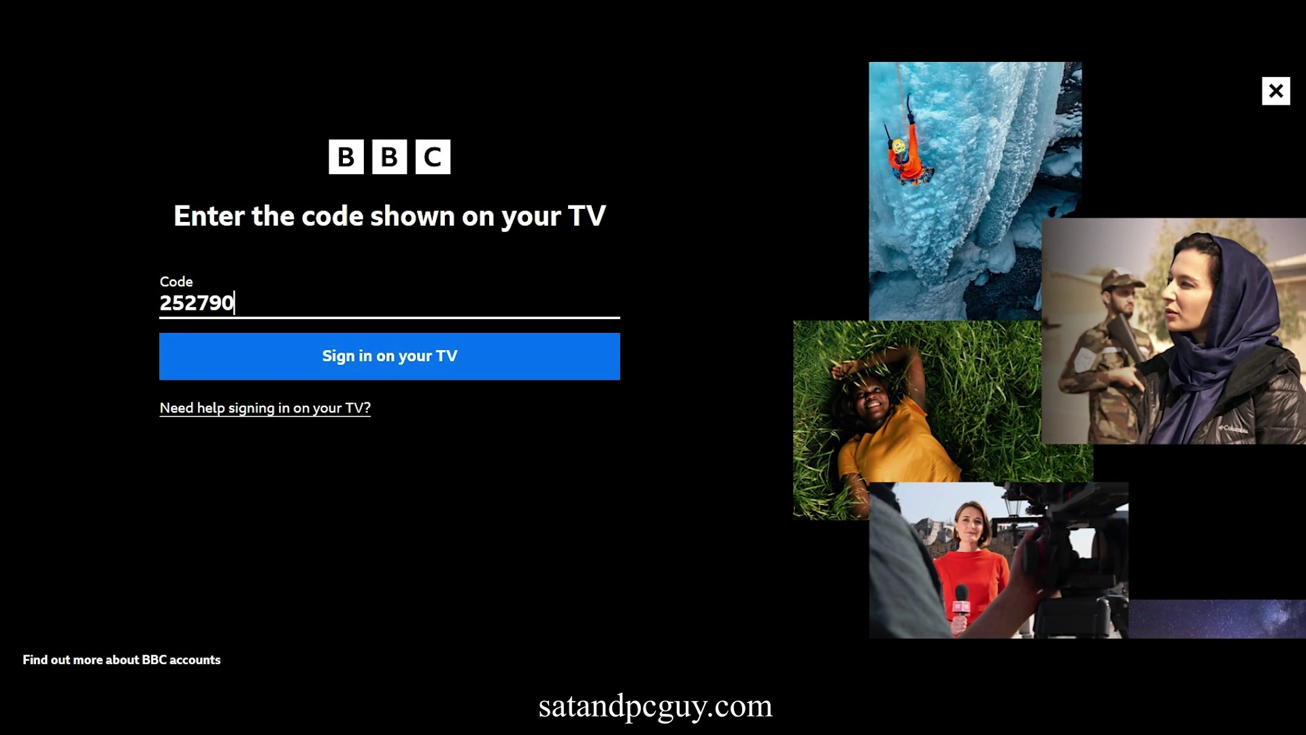
key("Return")
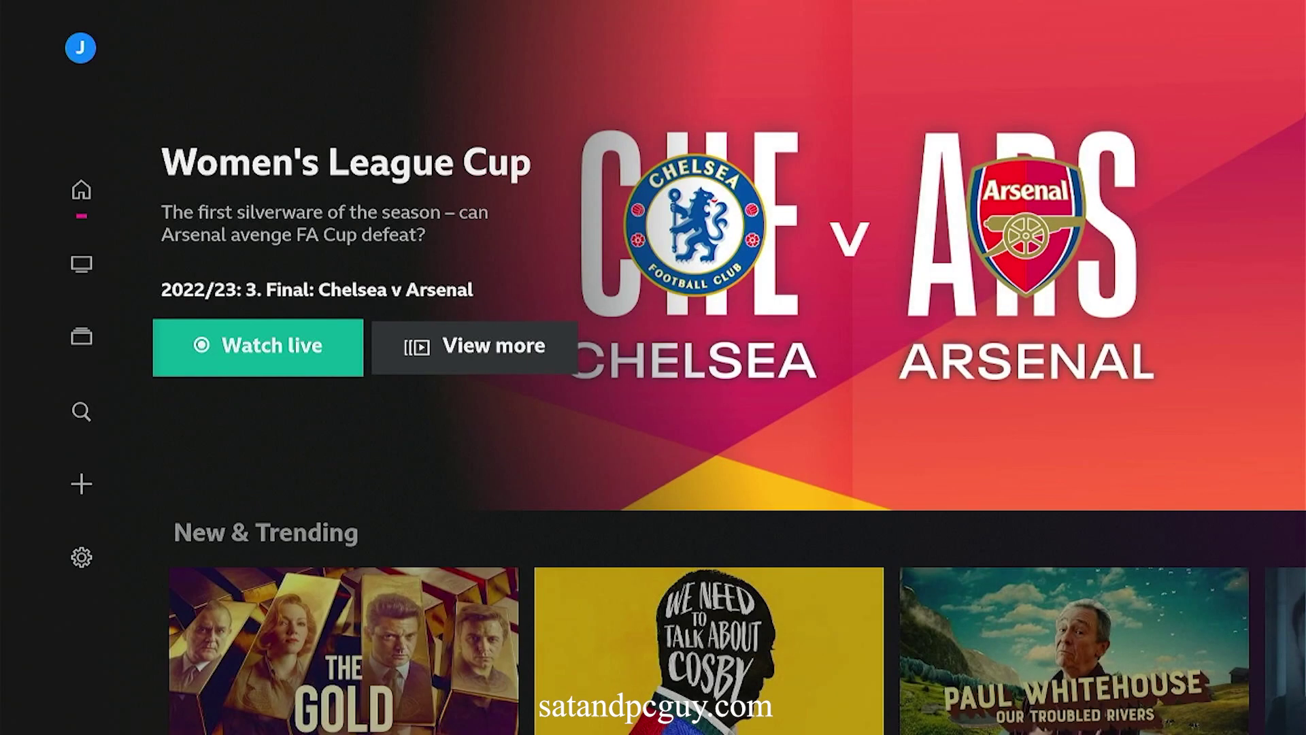
Open The Gold from New & Trending and start its first episode, To Be a King
key("Down")
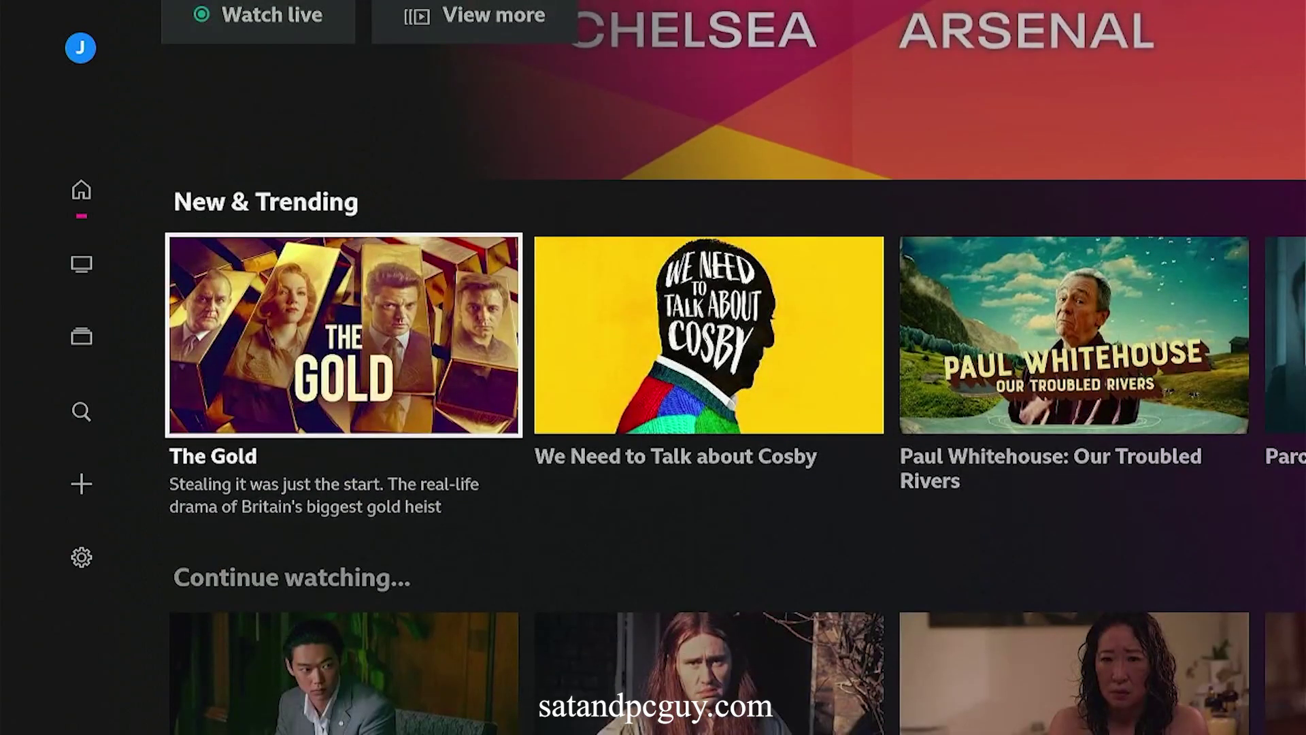
key("Return")
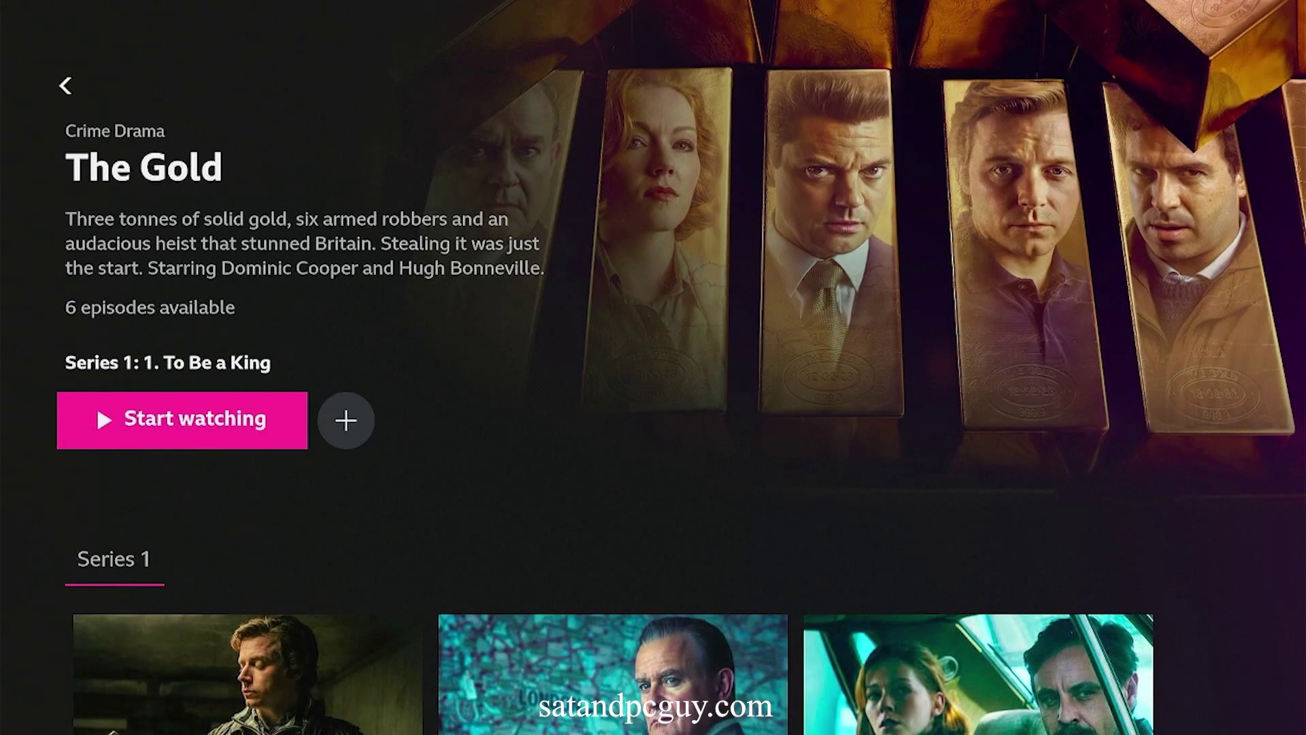
key("Return")
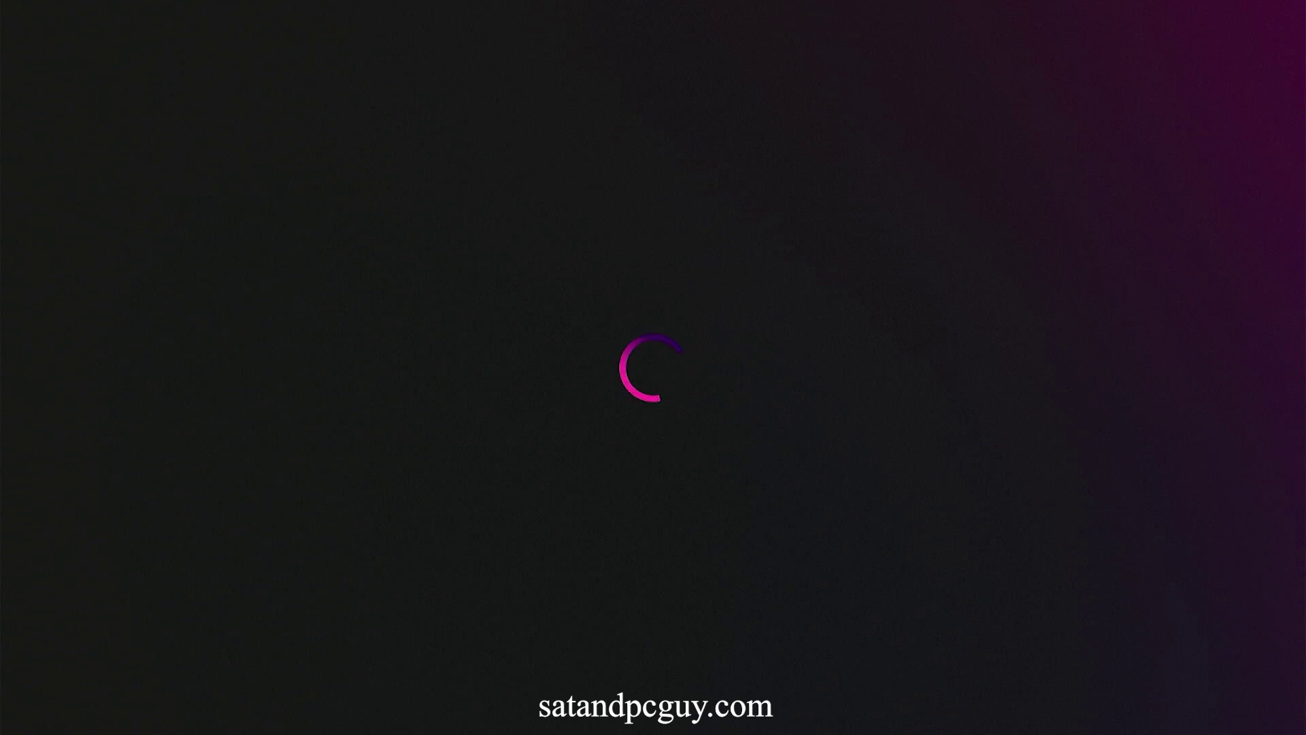